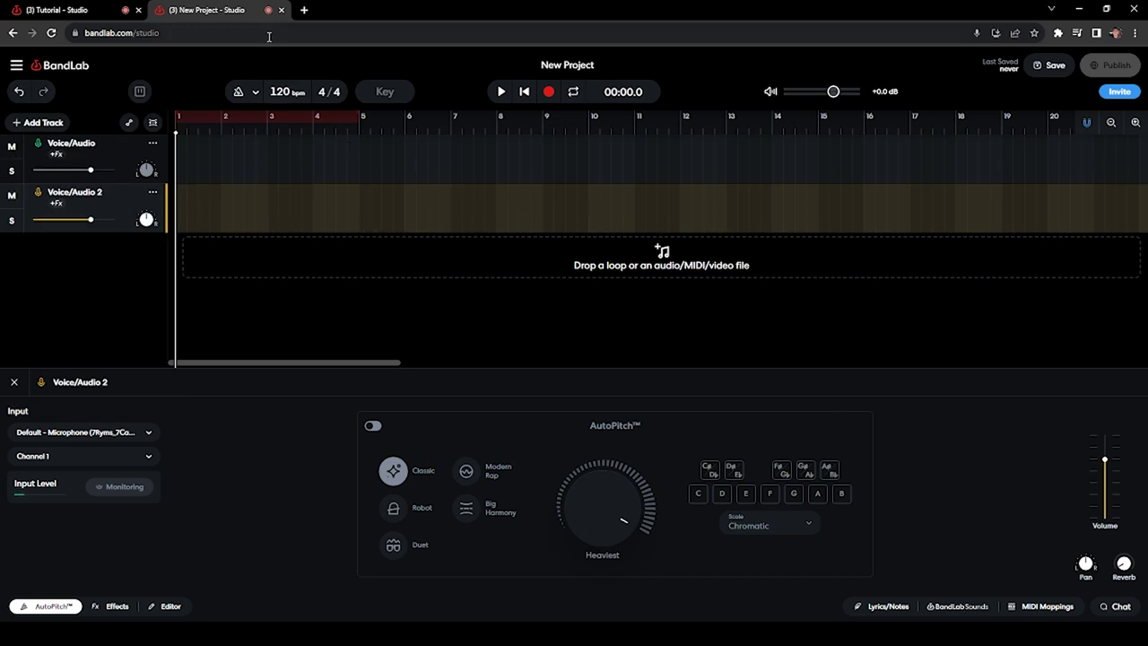
# Step: Close the empty New Project tab and review the Instrumental and Voice/Audio 2 tracks of the Tutorial project
pyautogui.click(282, 10)
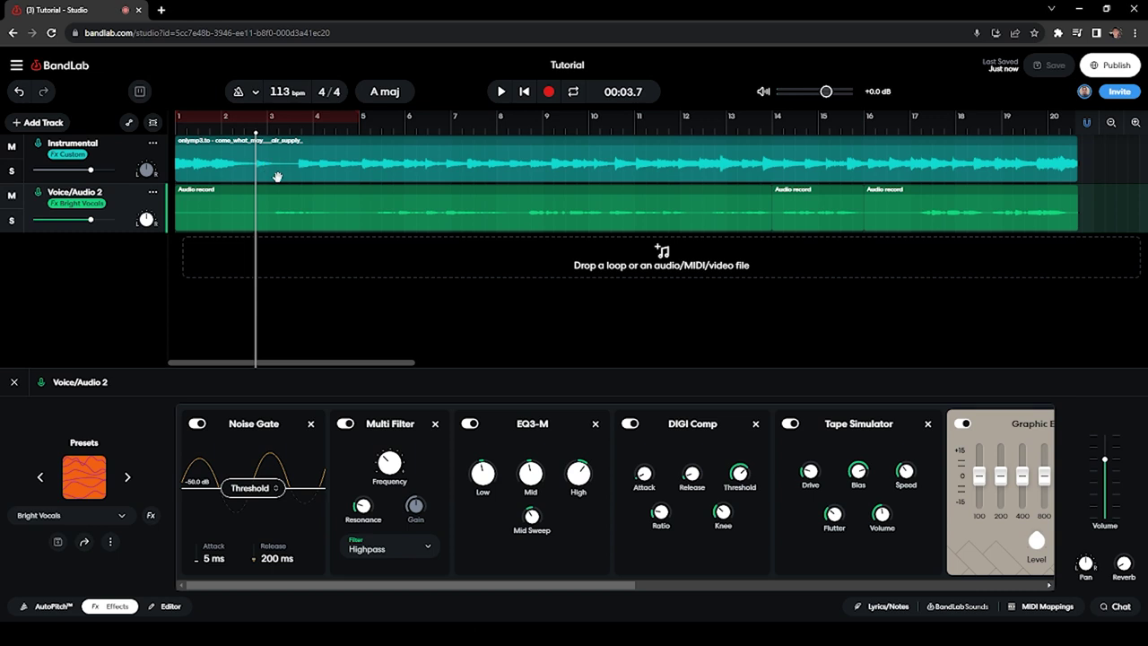
pyautogui.click(326, 170)
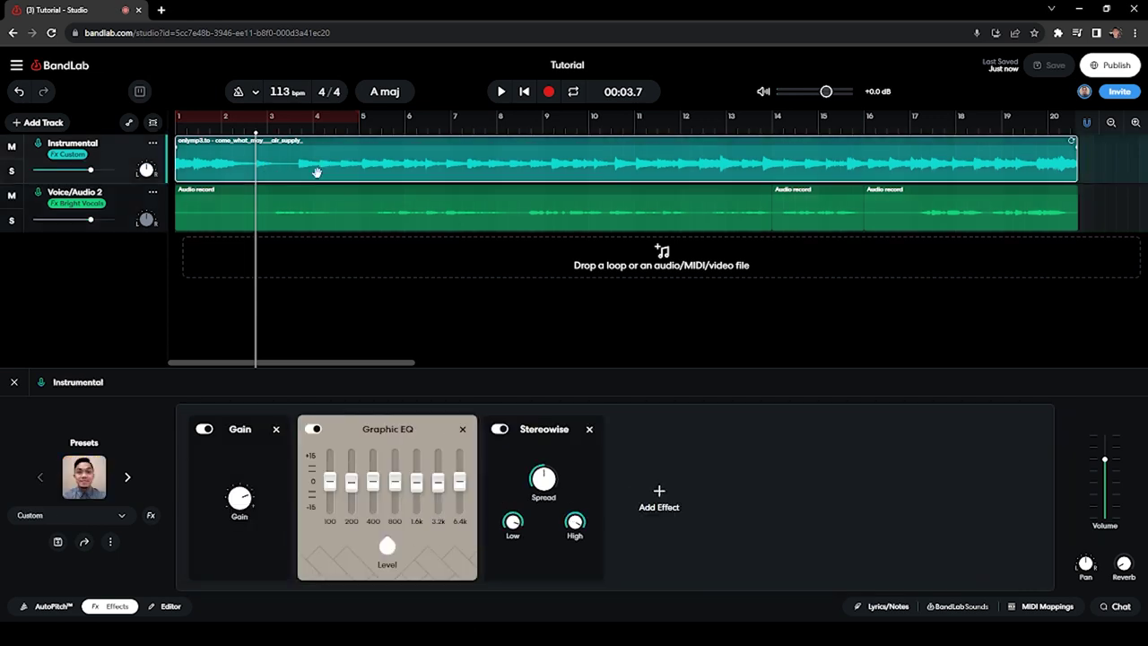
pyautogui.click(123, 217)
pyautogui.click(325, 209)
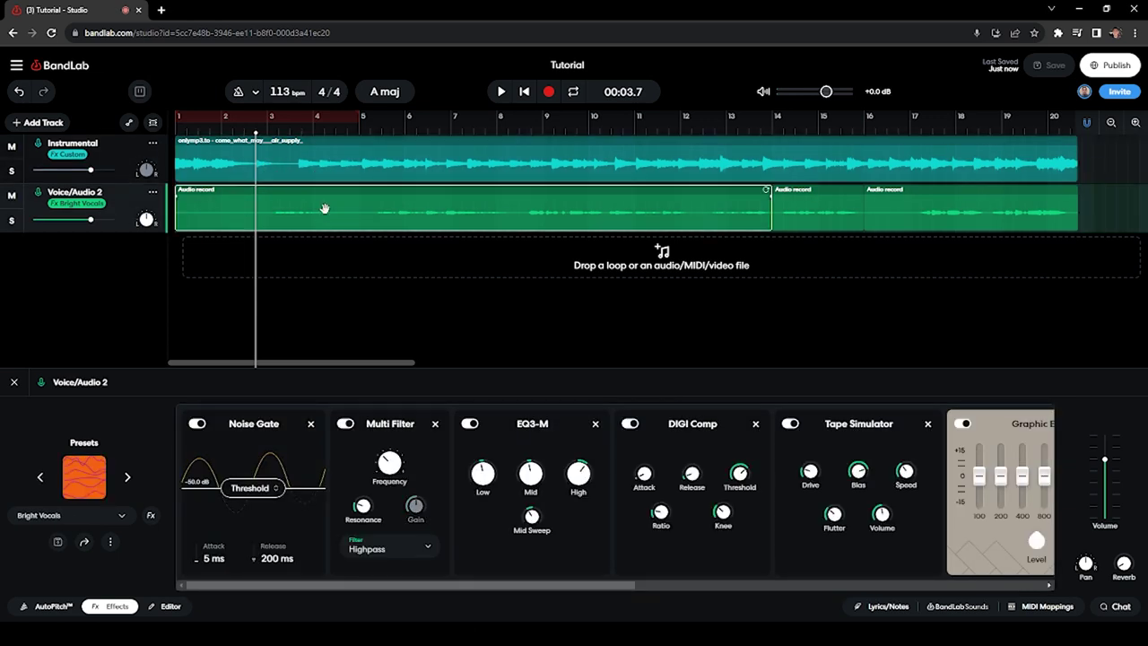
pyautogui.click(359, 260)
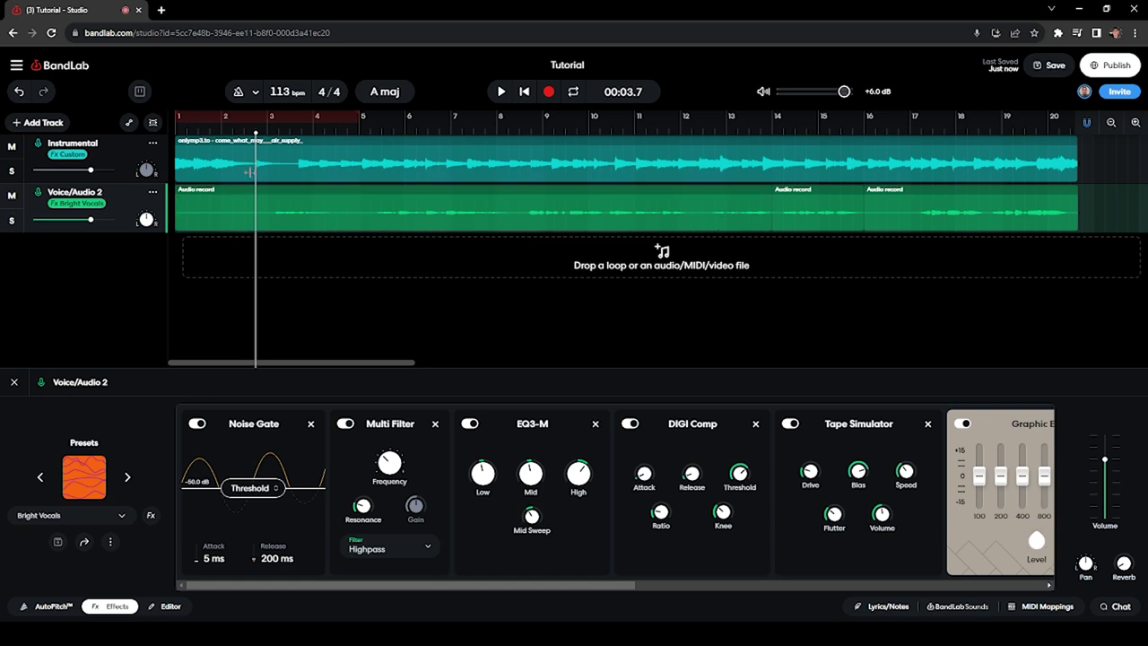
# Step: Search the effect library for "gain" from the Instrumental track's effect chain and close the library without adding anything
pyautogui.click(125, 152)
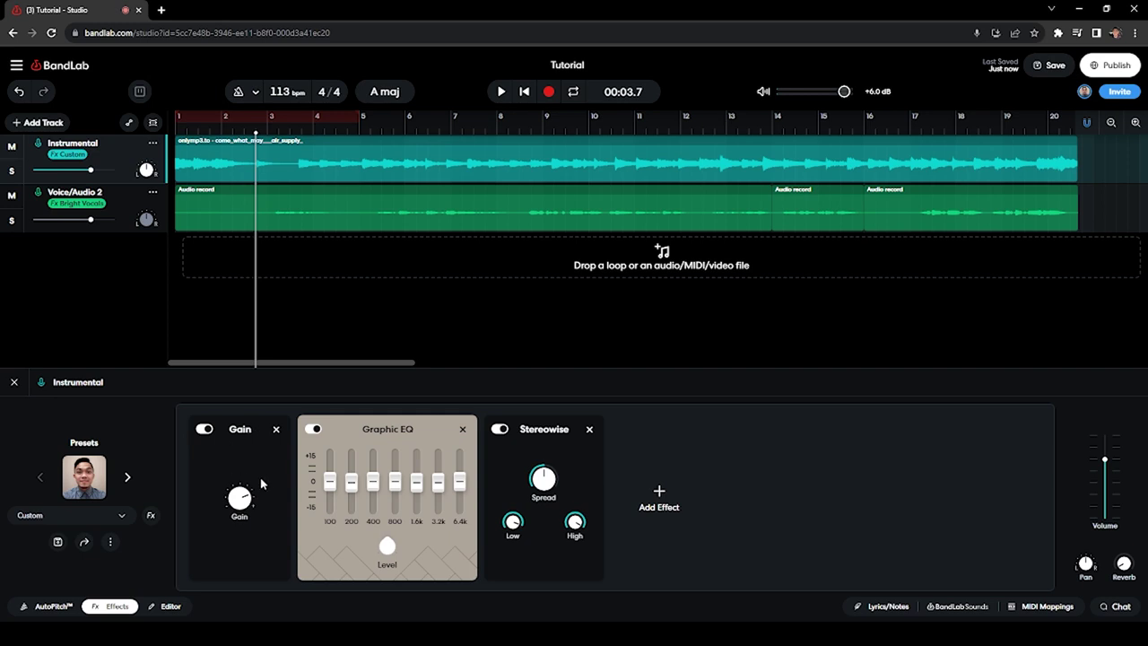
pyautogui.click(660, 495)
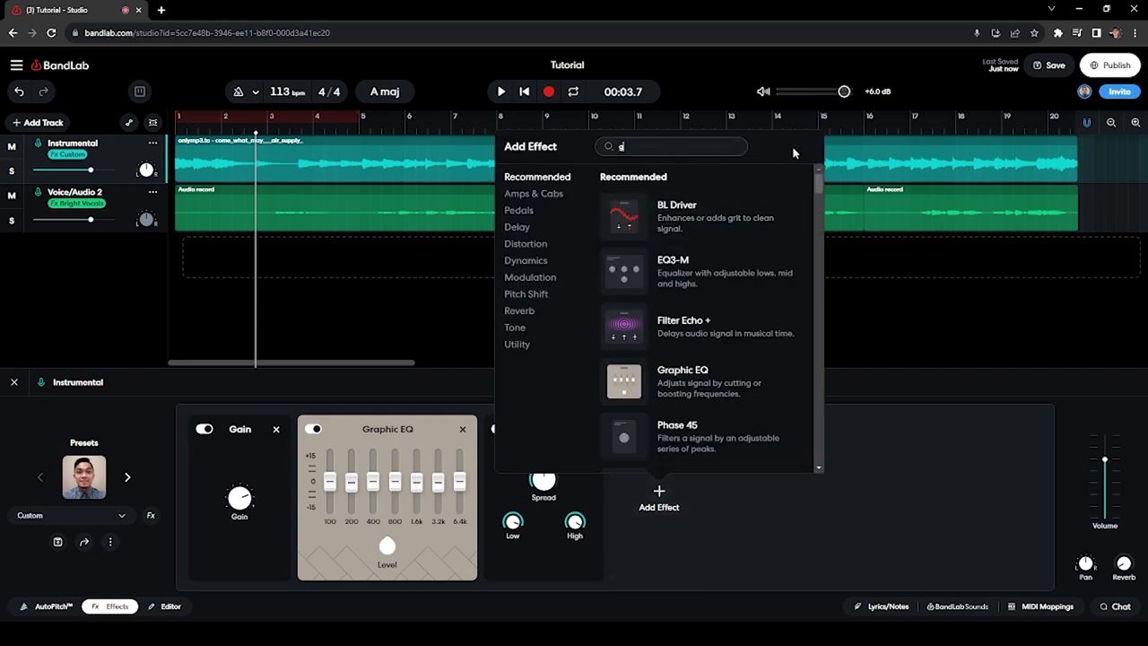
pyautogui.write('gain')
pyautogui.click(891, 341)
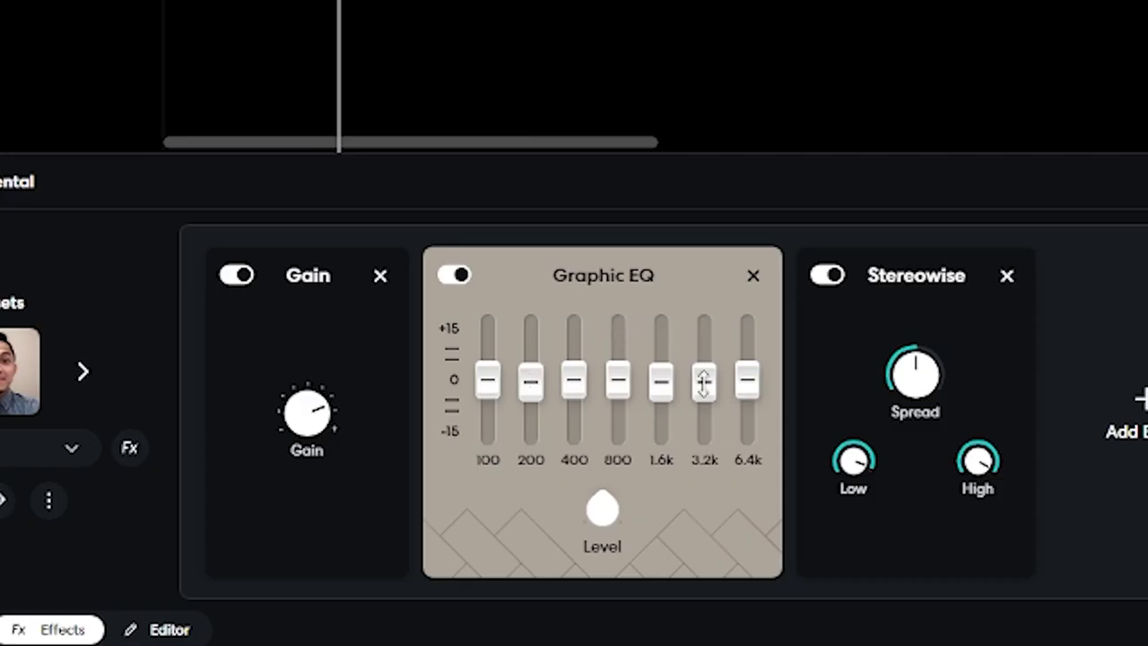
# Step: Examine the Instrumental track's Graphic EQ bands at 200, 1.6k and 3.2k and the Stereowise Spread and Low settings
pyautogui.moveTo(531, 383)
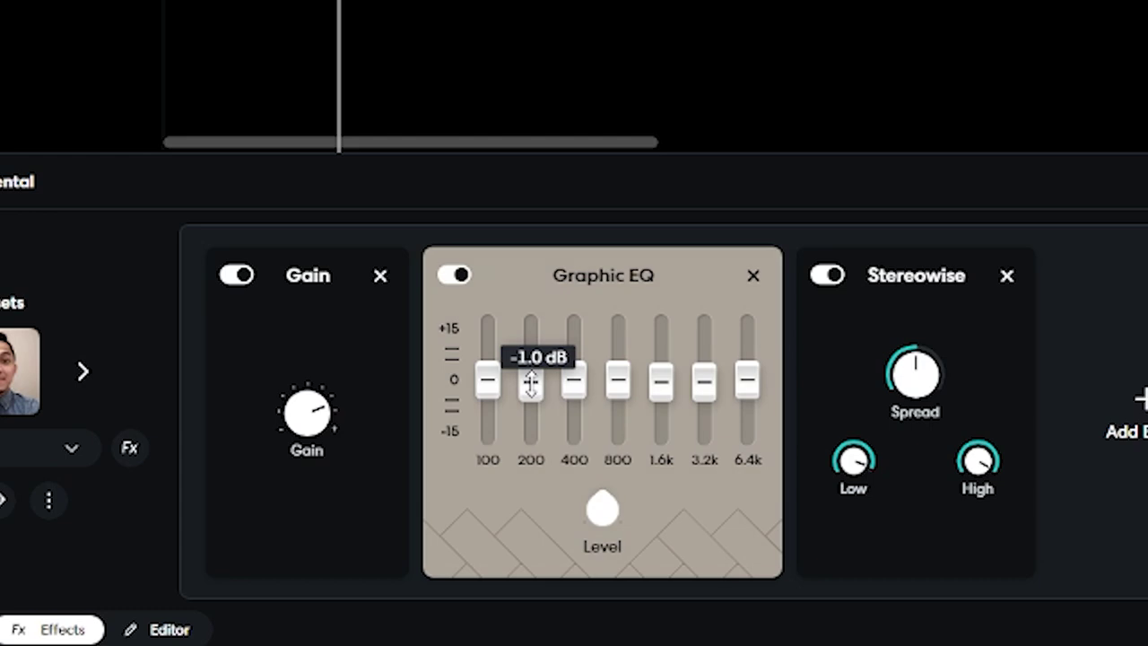
pyautogui.moveTo(668, 375)
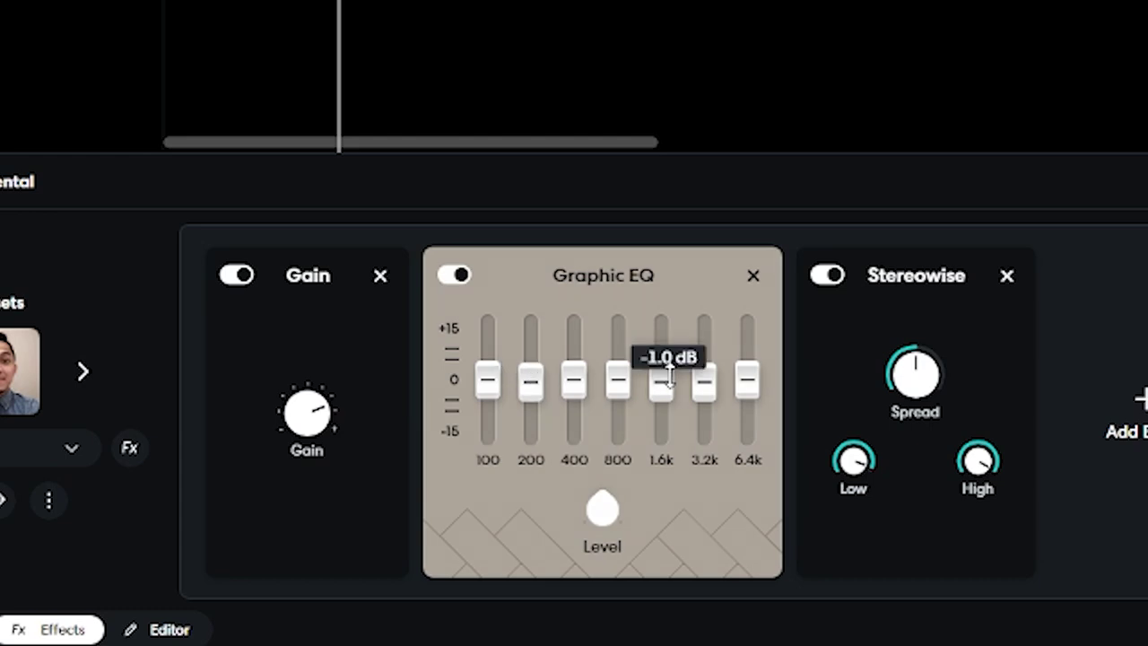
pyautogui.moveTo(707, 381)
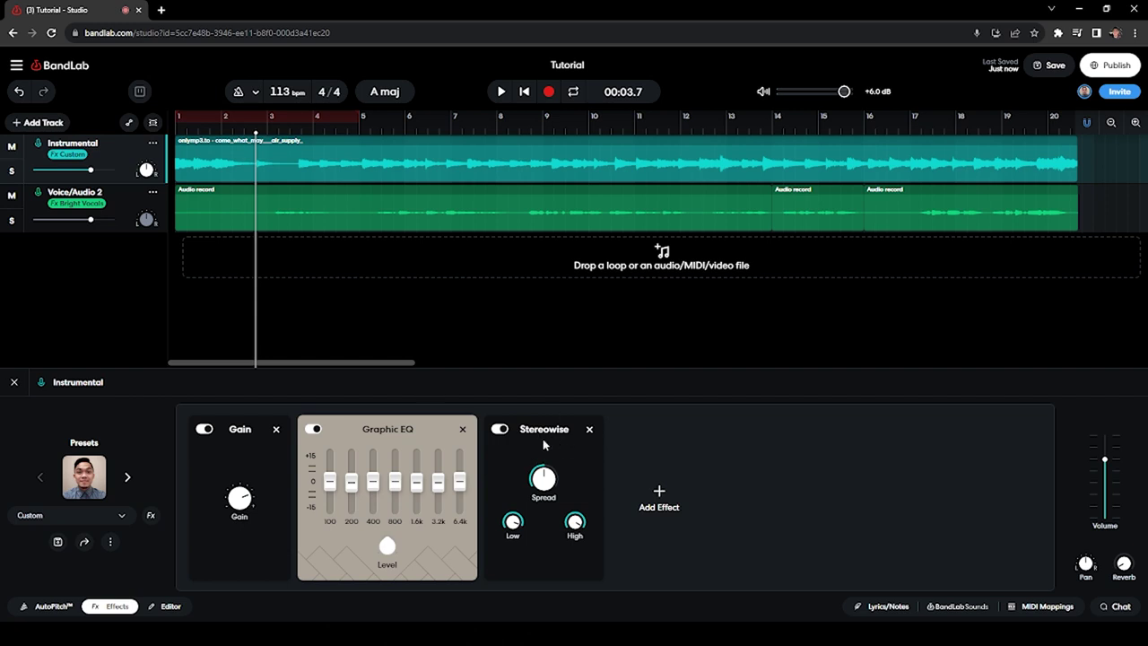
pyautogui.moveTo(546, 497)
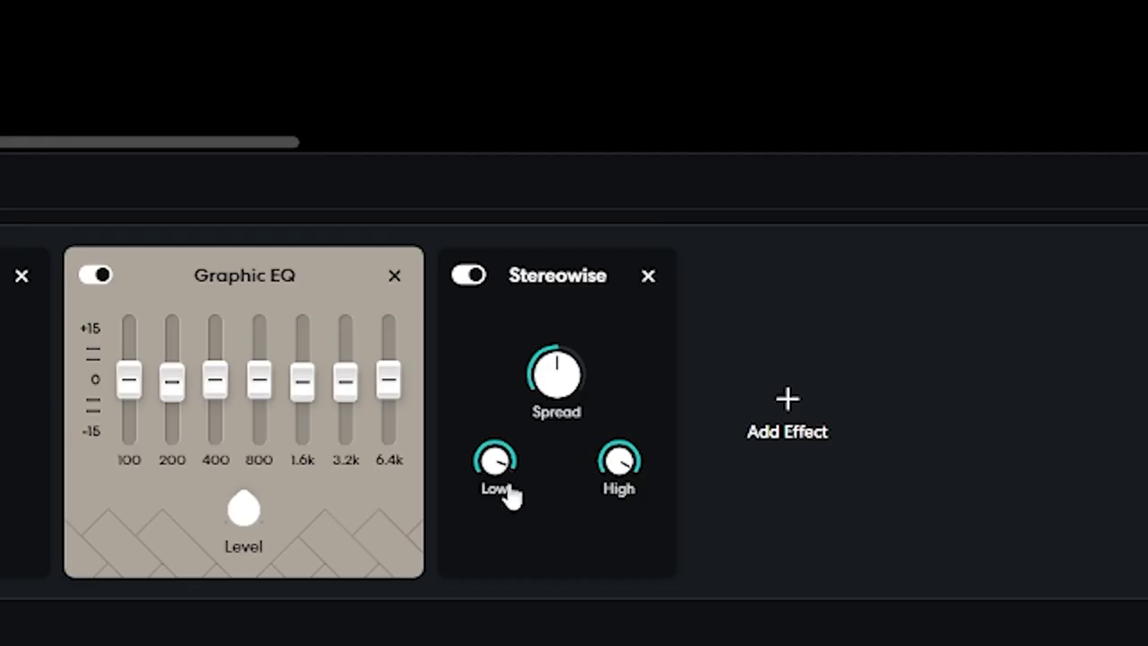
pyautogui.moveTo(518, 537); pyautogui.dragTo(514, 522)
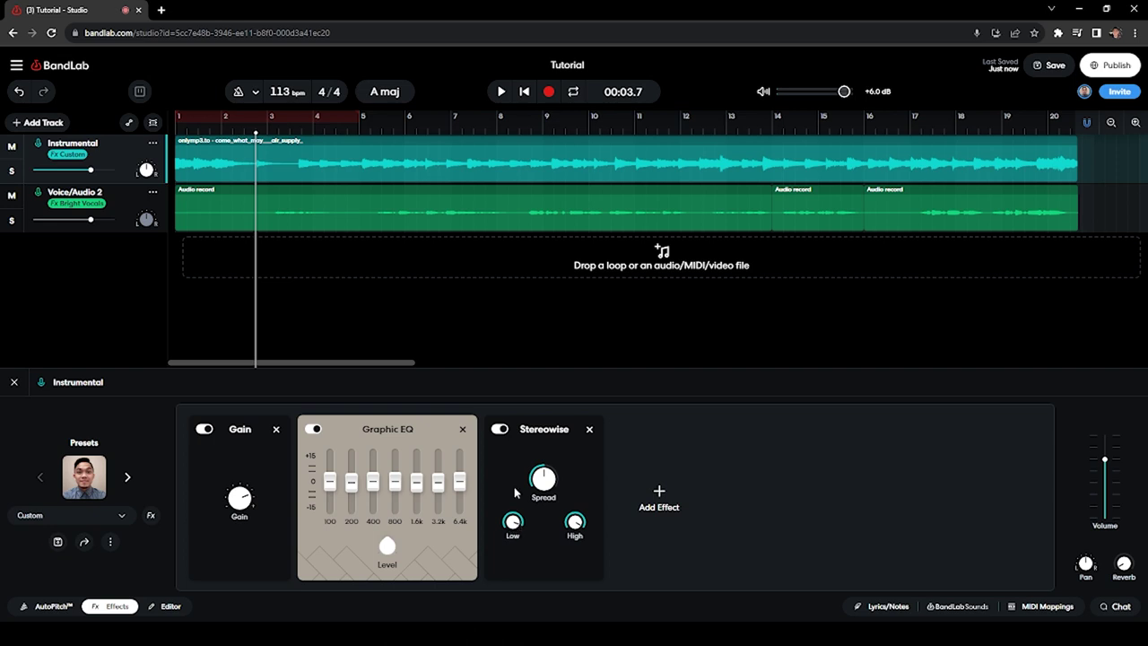
# Step: Select the Voice/Audio 2 track and examine its AutoPitch type, strength, key and scale settings
pyautogui.click(128, 199)
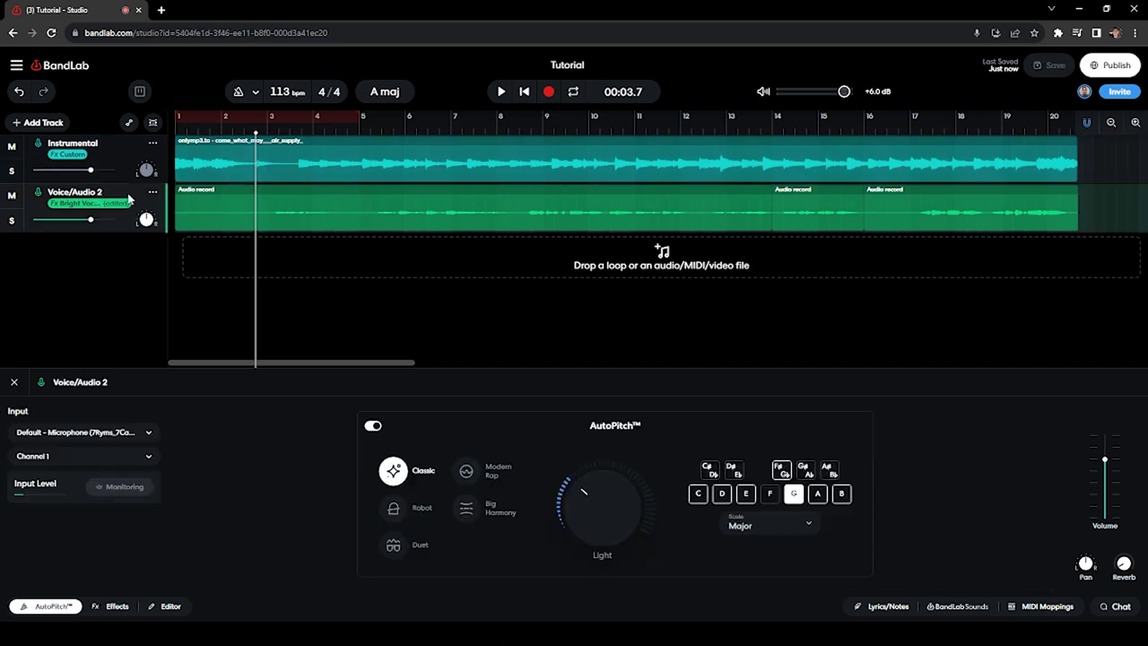
pyautogui.moveTo(570, 468)
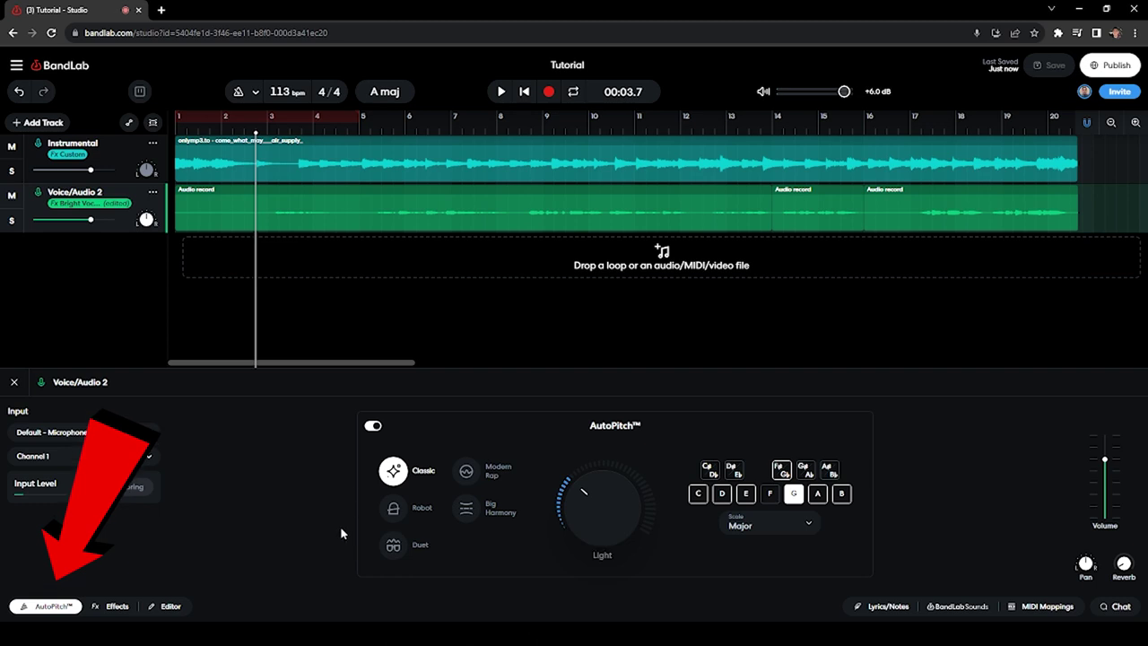
pyautogui.moveTo(603, 518)
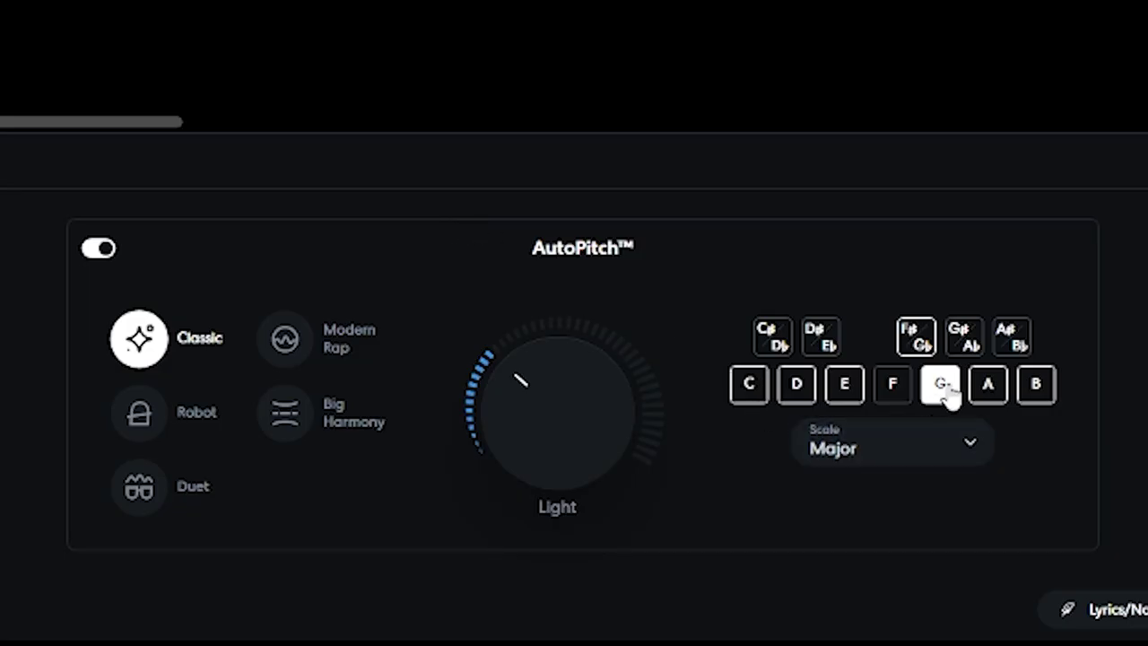
pyautogui.moveTo(617, 427)
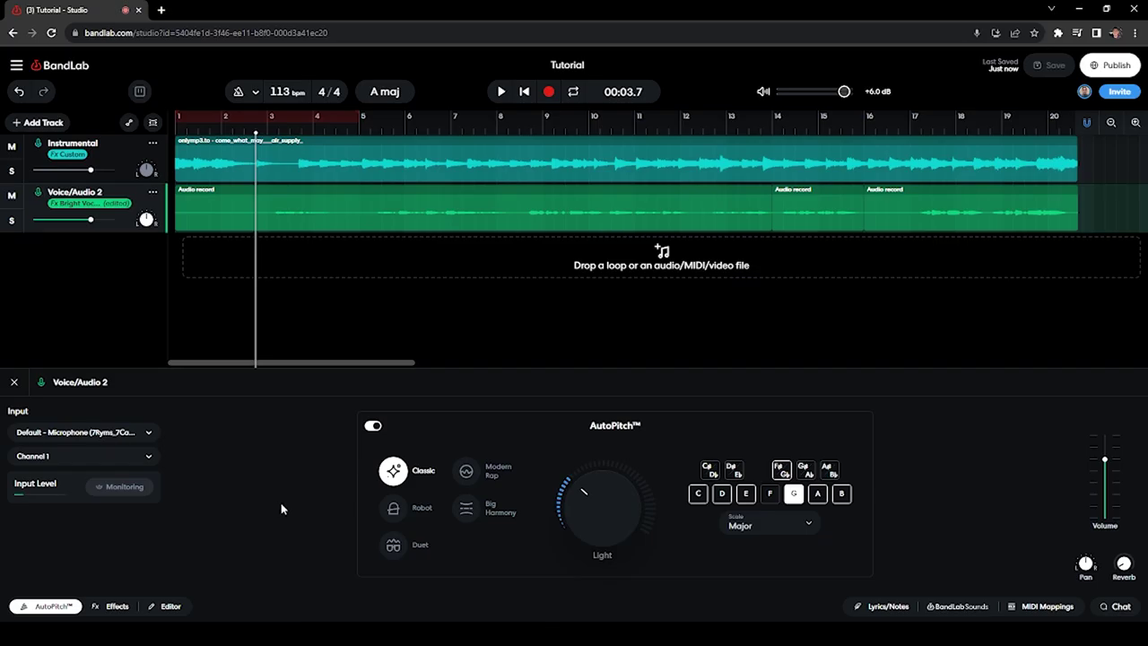
# Step: View the Song Key & BPM Finder at tunebat.com/Analyzer in a new browser tab and close that tab again
pyautogui.hotkey('ctrl', 't')
pyautogui.write('tunebat.com/Analyzer')
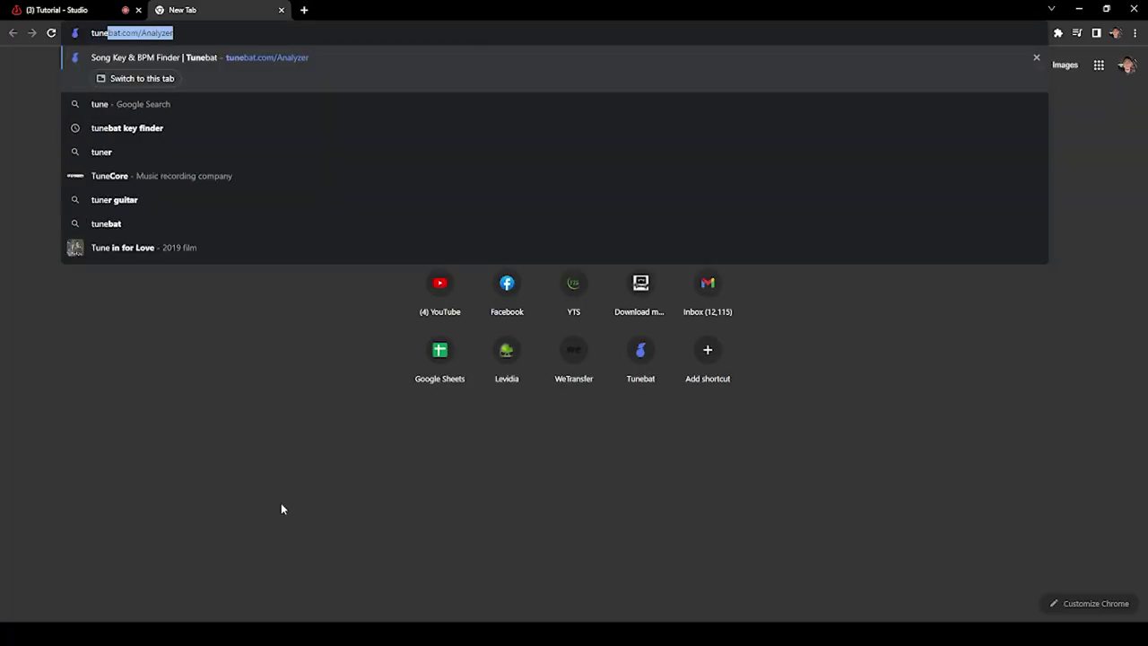
pyautogui.press('Return')
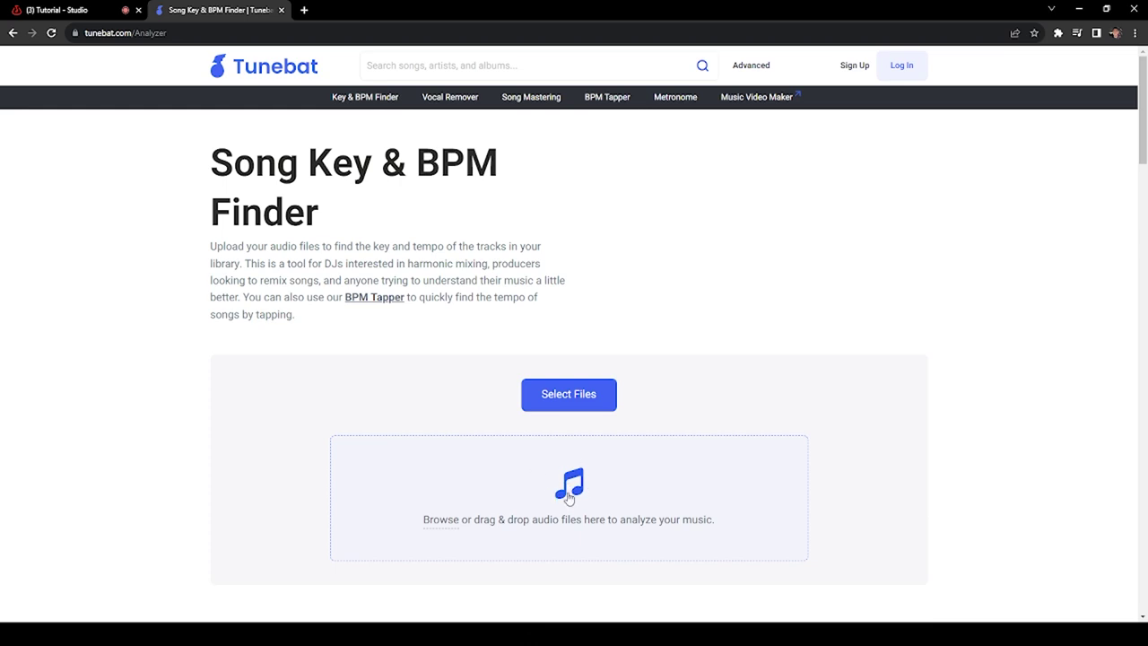
pyautogui.click(282, 10)
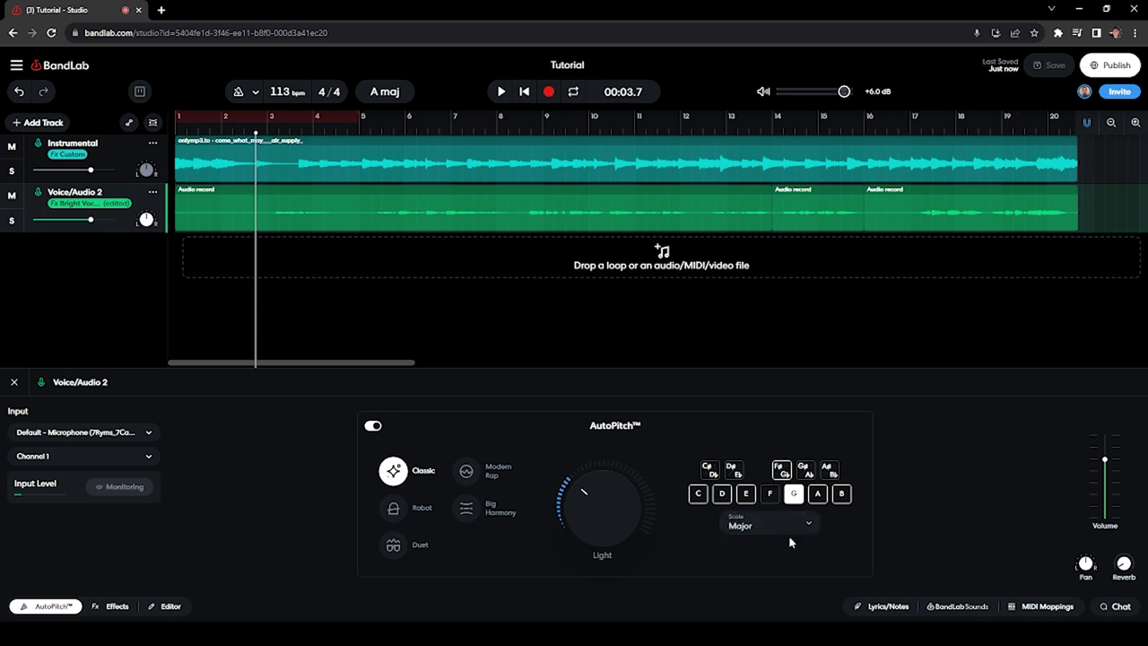
# Step: Compare playback of the song with AutoPitch turned off and turned back on for the Voice/Audio 2 track
pyautogui.click(794, 499)
pyautogui.click(373, 426)
pyautogui.press('space')
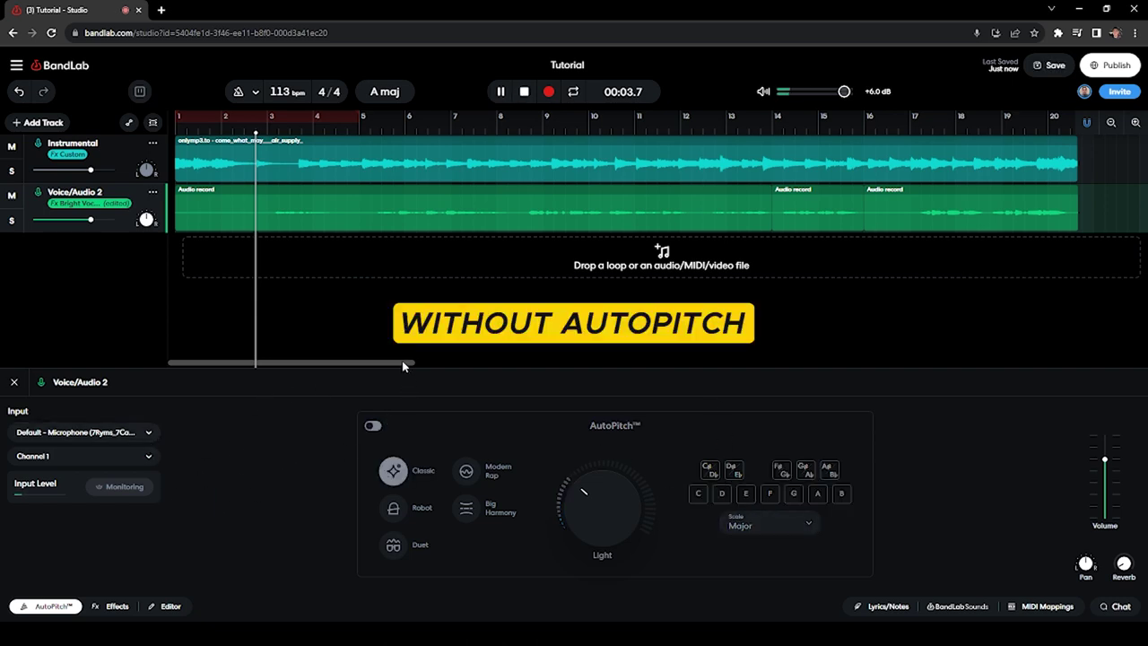
pyautogui.click(374, 426)
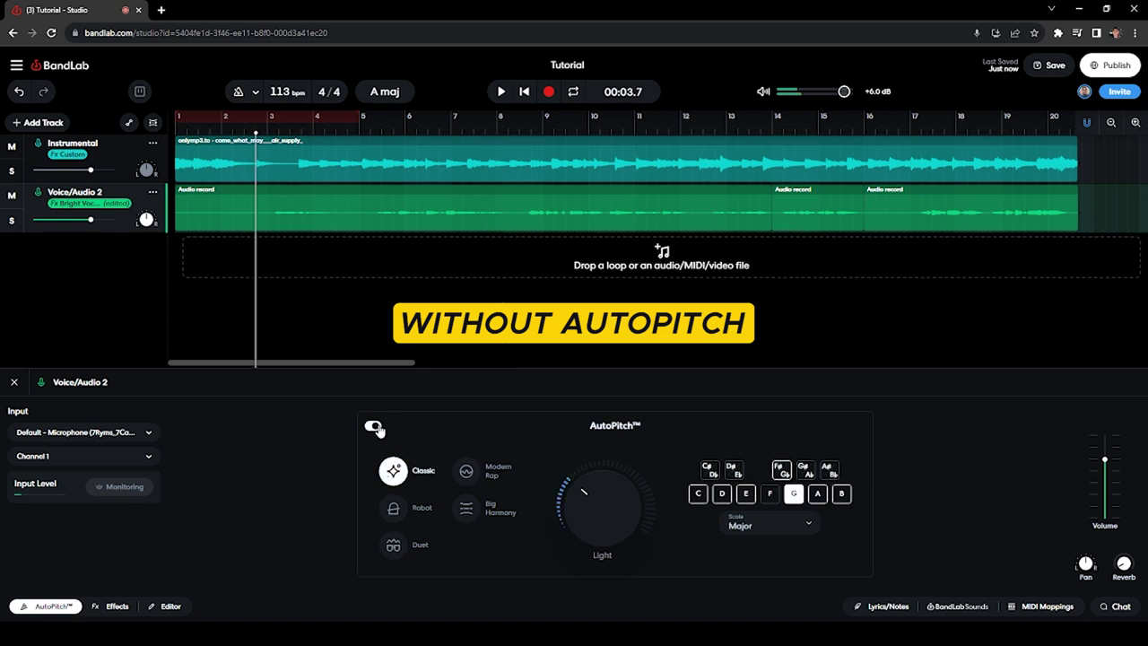
pyautogui.press('space')
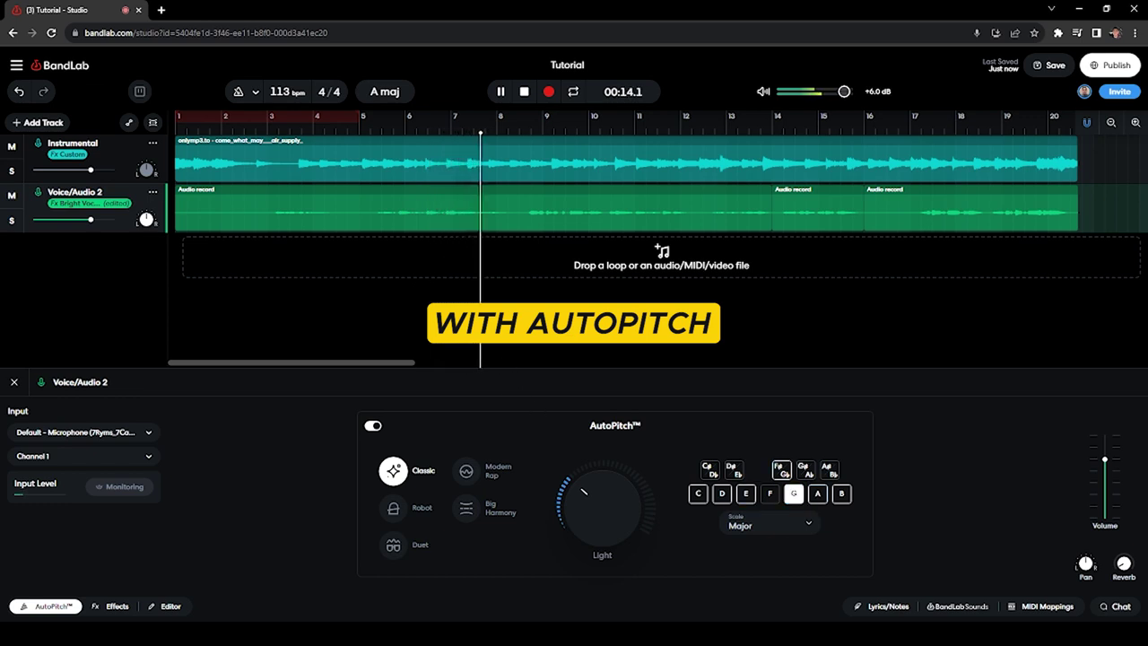
pyautogui.press('space')
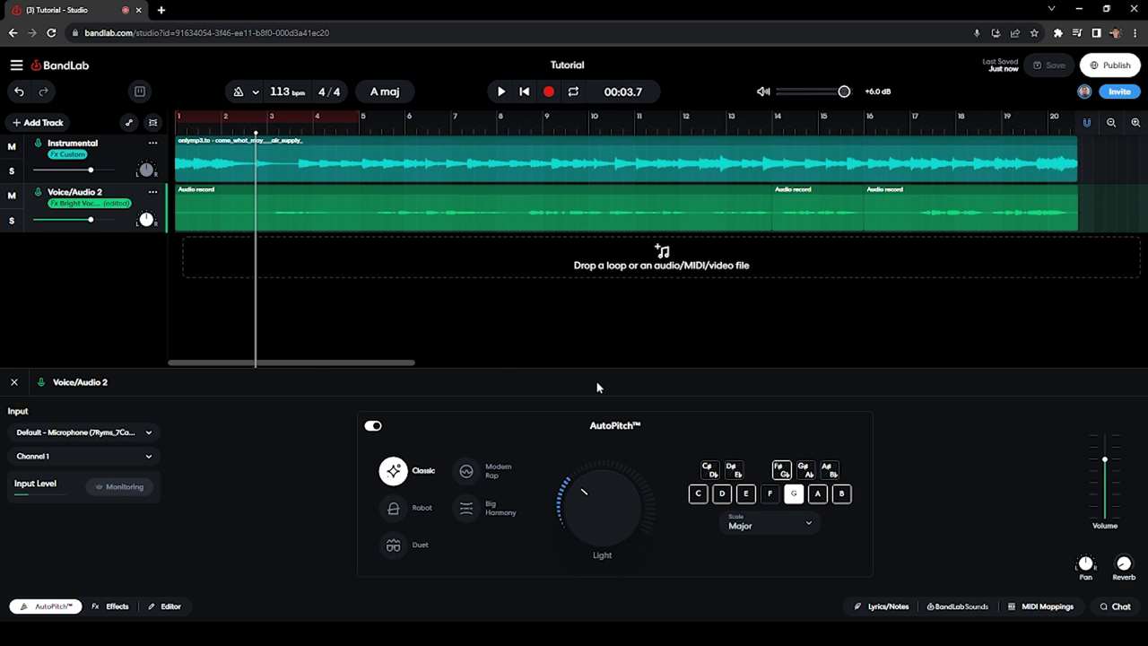
# Step: Solo the Voice/Audio 2 track in its effects view and play it with the Noise Gate and other effects off
pyautogui.click(111, 606)
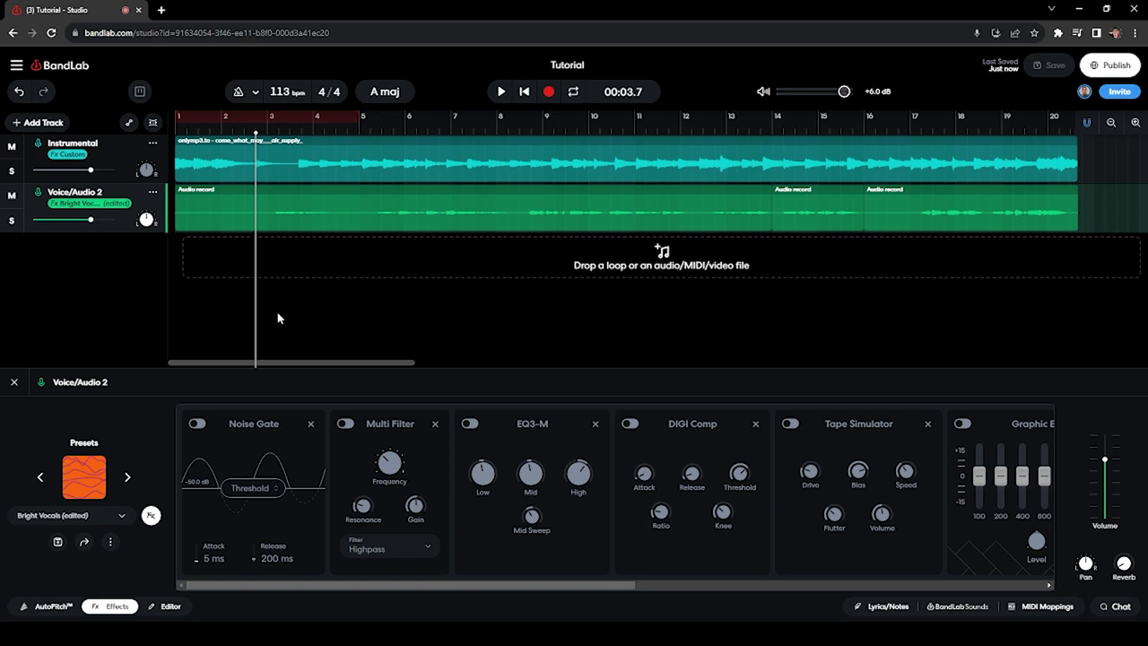
pyautogui.press('s')
pyautogui.press('space')
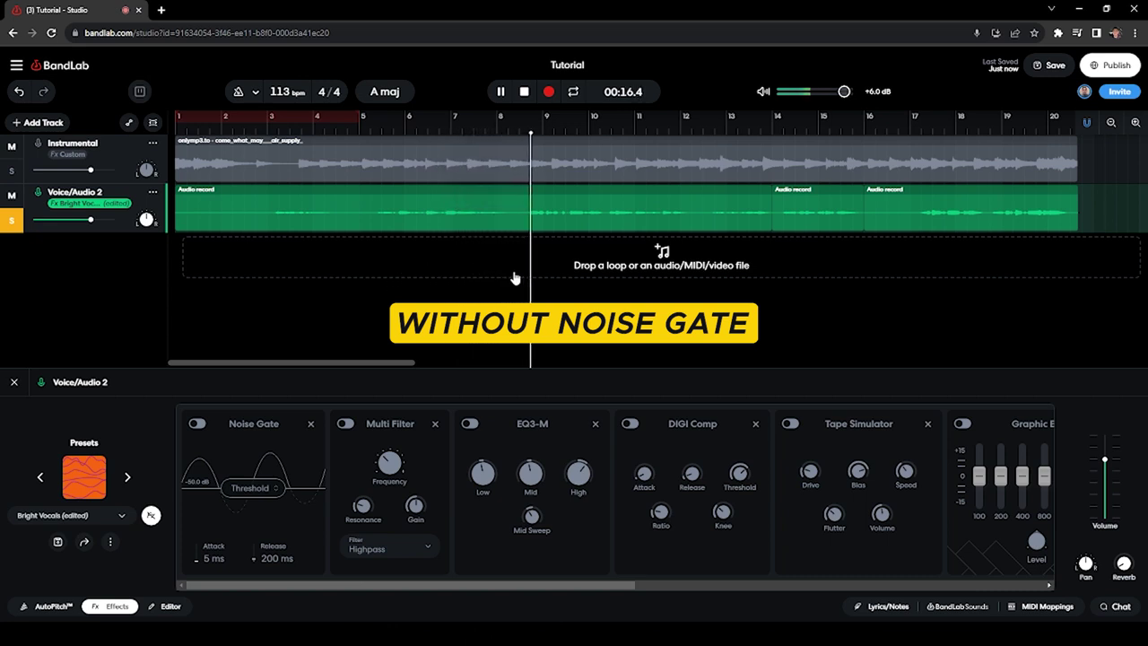
pyautogui.press('space')
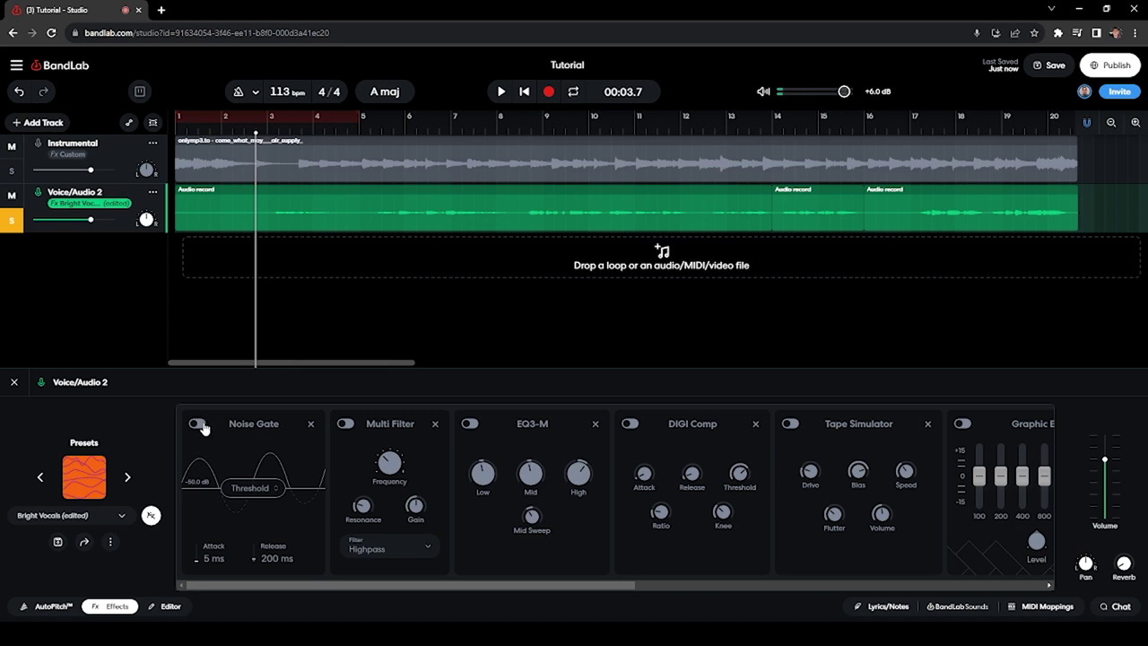
# Step: Turn on the Noise Gate for Voice/Audio 2 and play the soloed vocal to hear its effect
pyautogui.click(199, 424)
pyautogui.press('space')
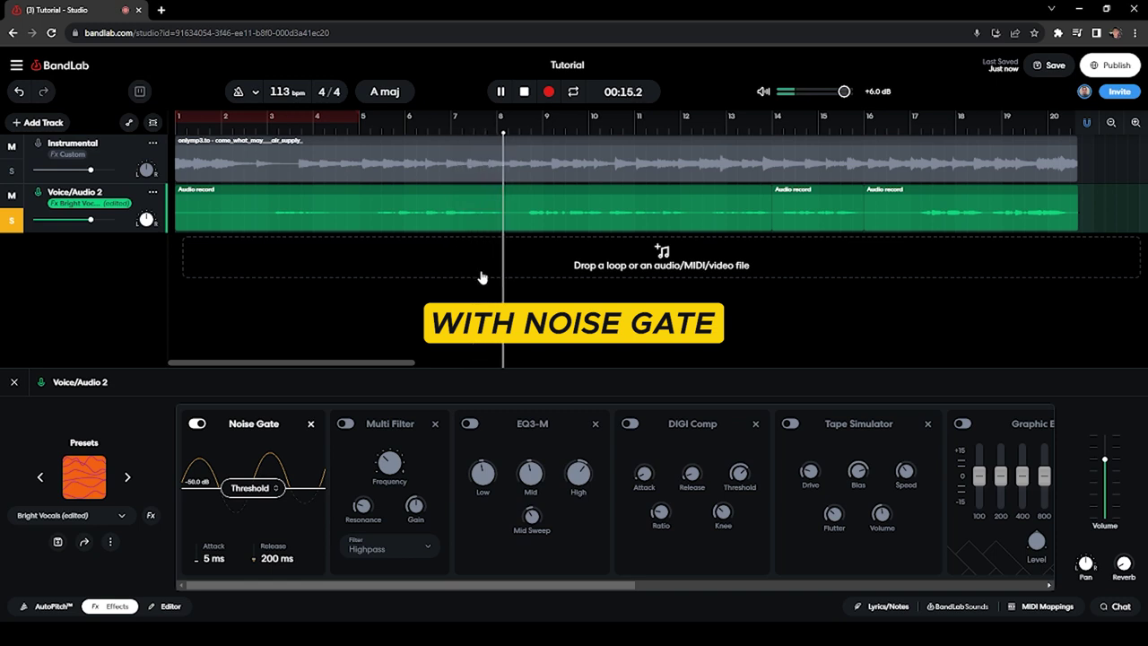
pyautogui.press('space')
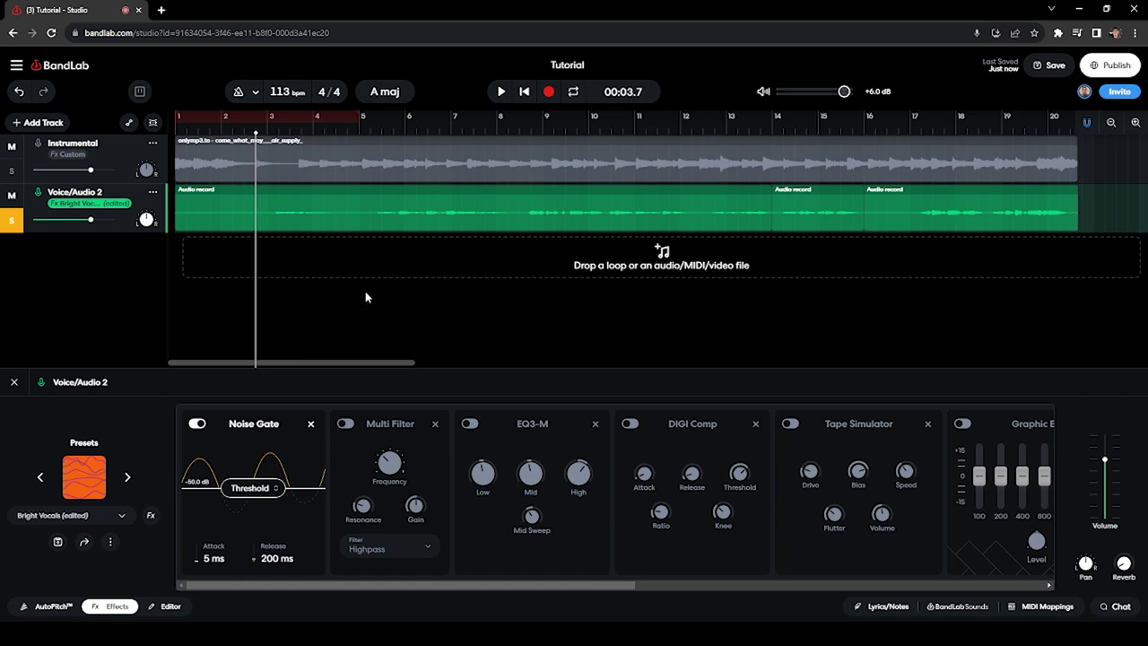
# Step: Turn on the Multi Filter and examine its Highpass filter type and Frequency setting
pyautogui.click(345, 424)
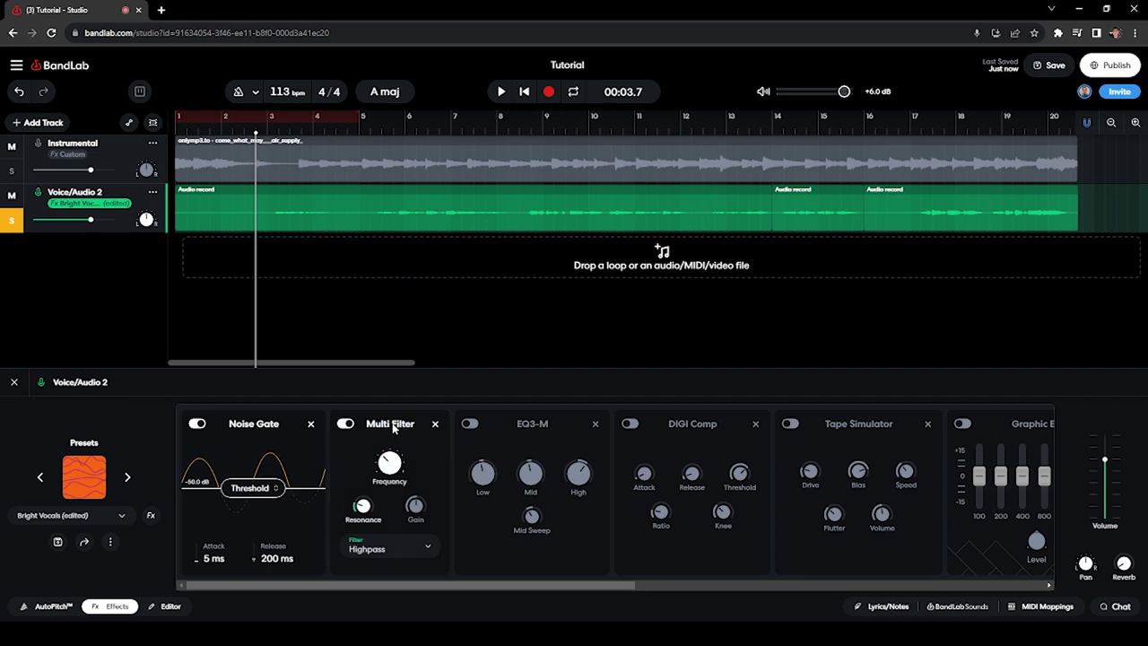
pyautogui.click(408, 549)
pyautogui.click(430, 367)
pyautogui.moveTo(397, 481)
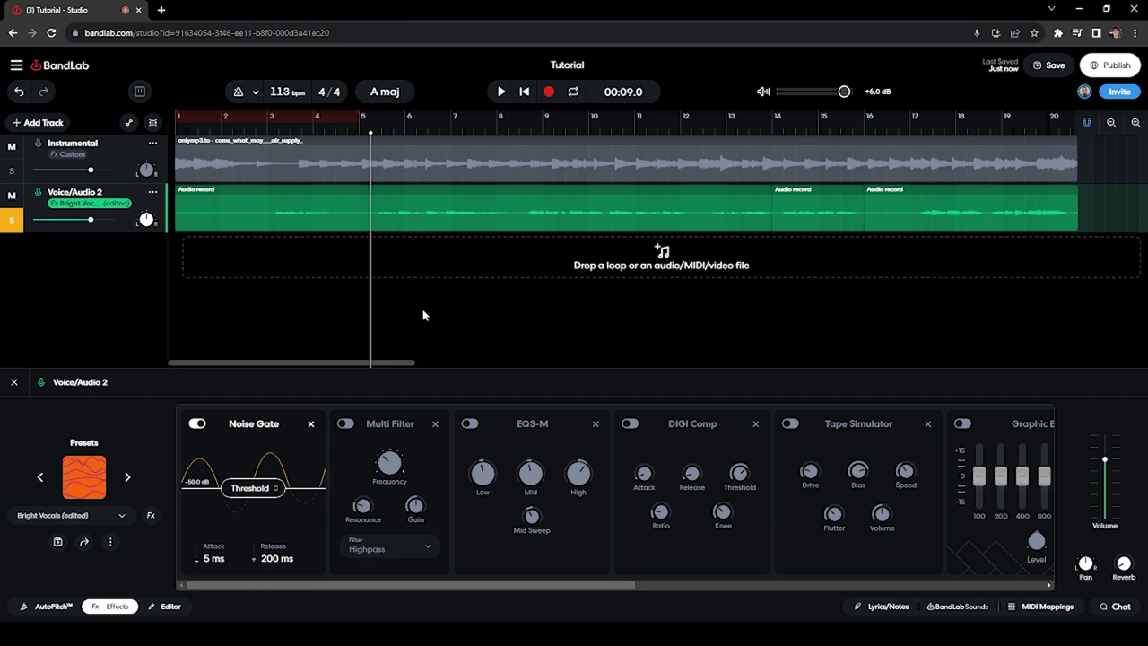
# Step: Play the soloed vocal without the Multi Filter, and turn on its Highpass filter for a second listen
pyautogui.press('space')
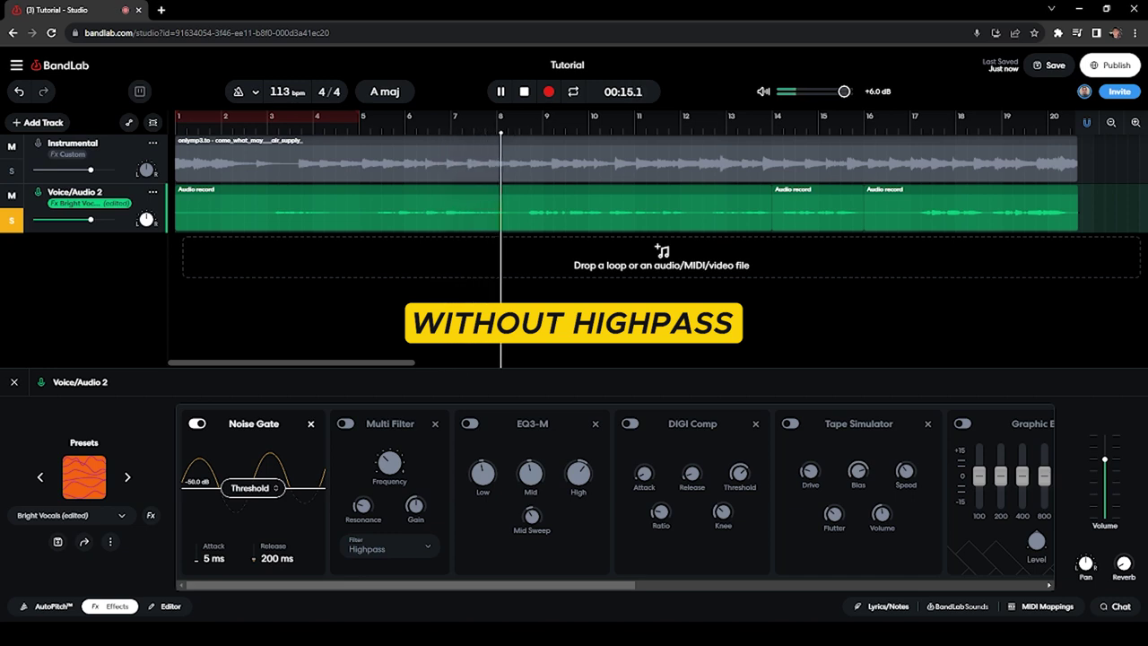
pyautogui.press('space')
pyautogui.click(346, 423)
pyautogui.press('space')
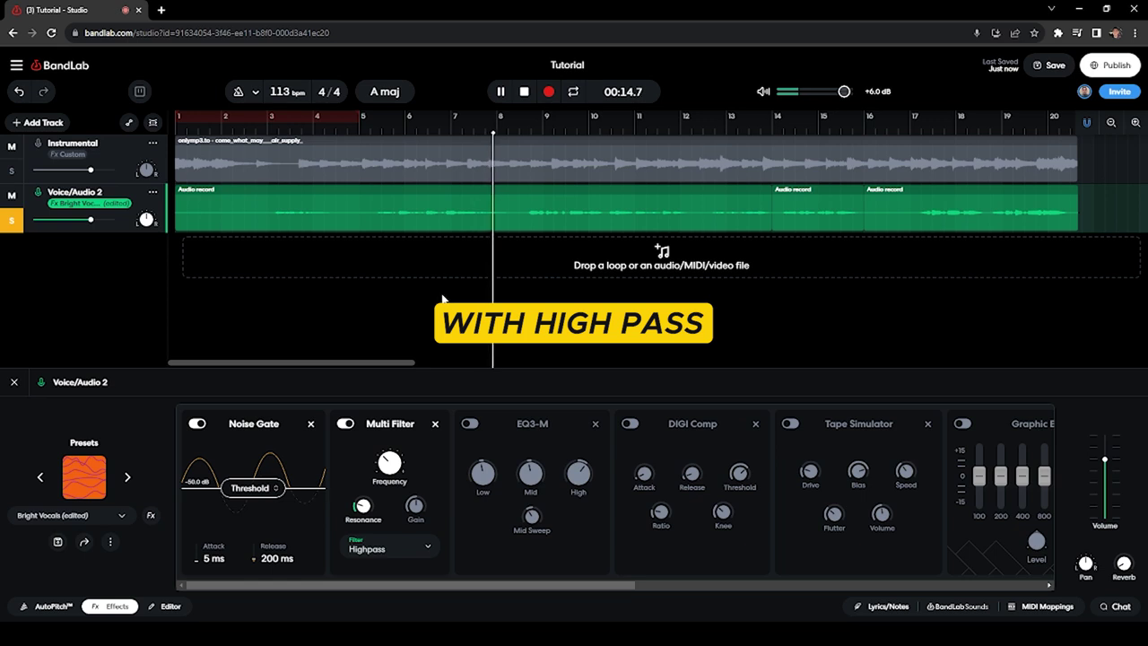
pyautogui.press('space')
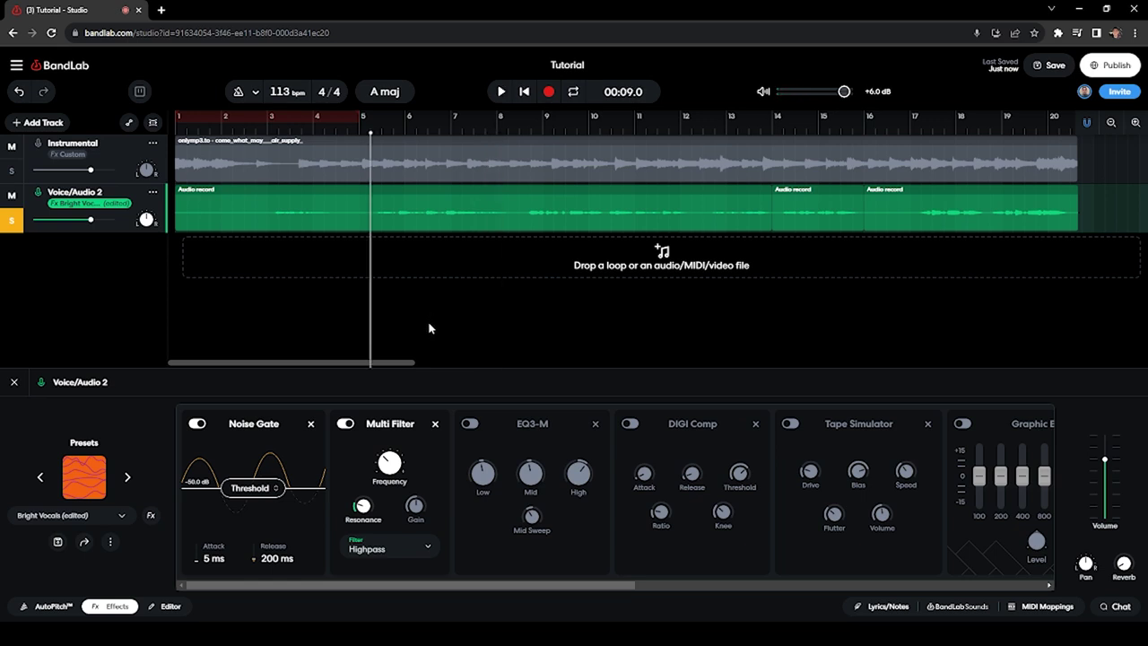
# Step: Turn on the EQ3-M effect for Voice/Audio 2 and check its Low band gain
pyautogui.moveTo(390, 465)
pyautogui.click(517, 427)
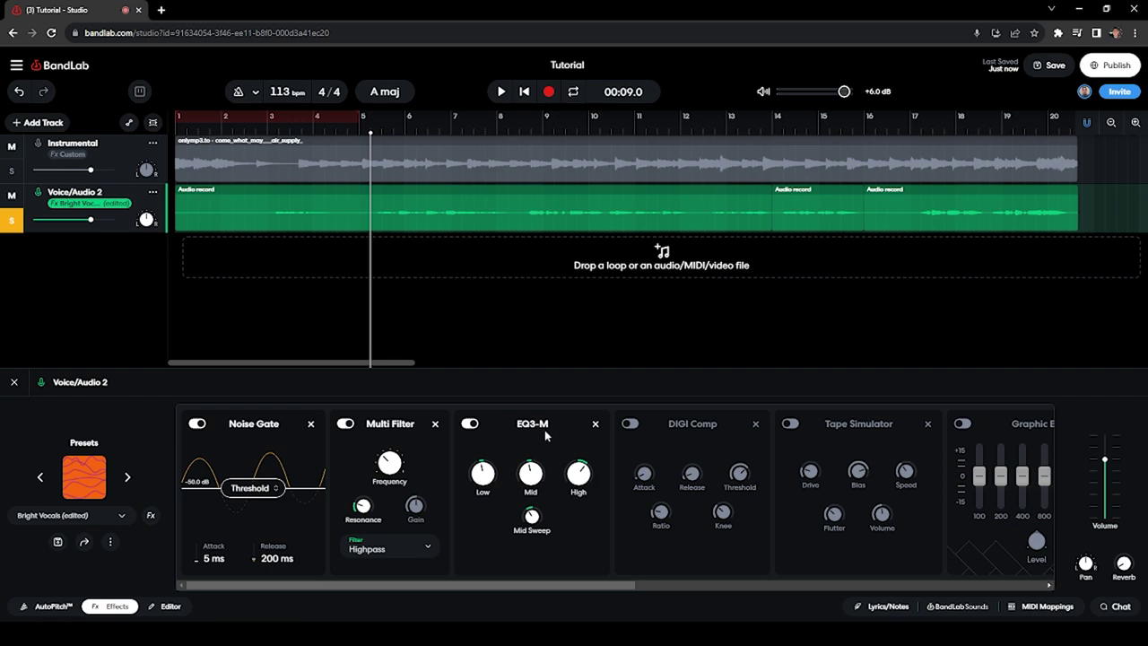
pyautogui.moveTo(485, 470)
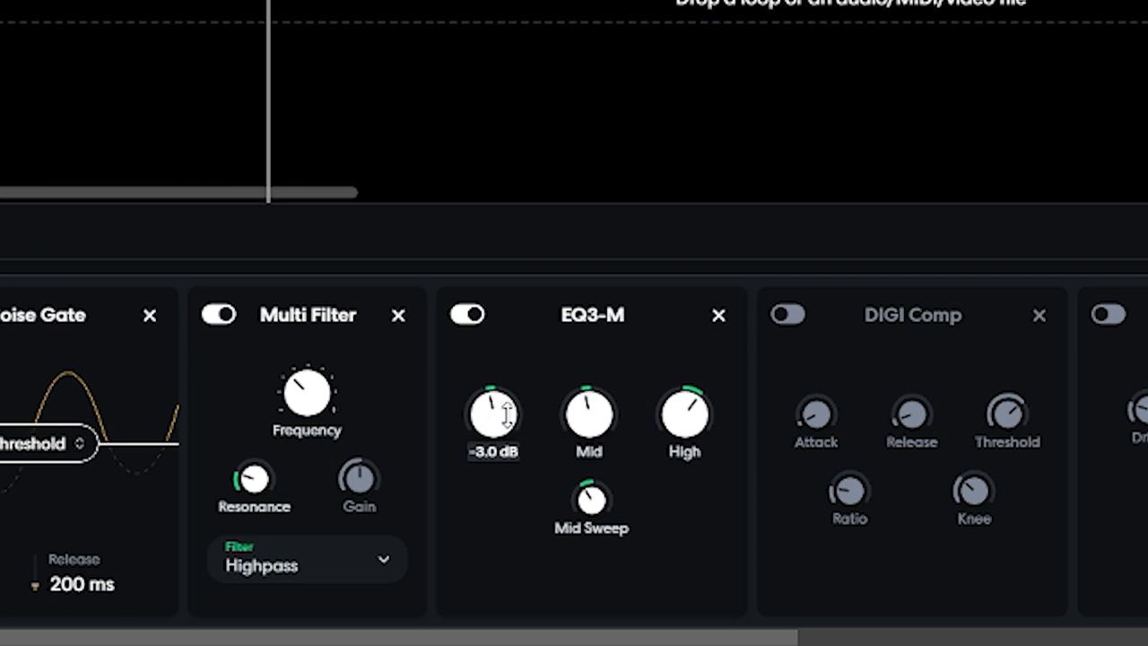
# Step: Examine the High, Mid and Mid Sweep settings of the EQ3-M effect on Voice/Audio 2
pyautogui.moveTo(693, 421)
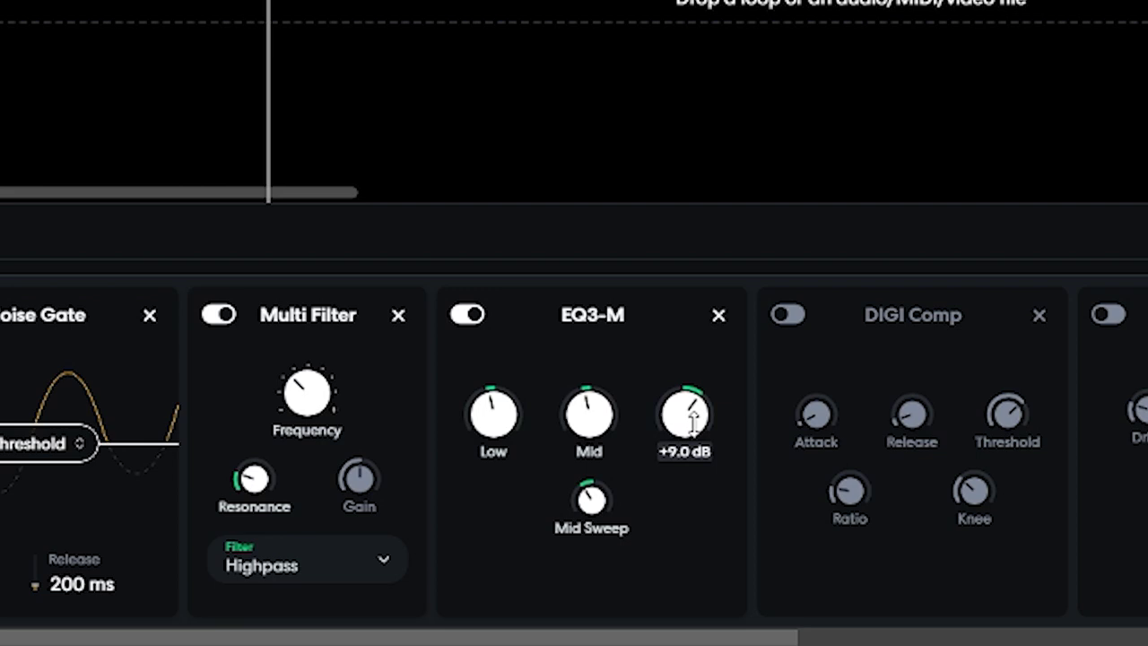
pyautogui.moveTo(590, 410)
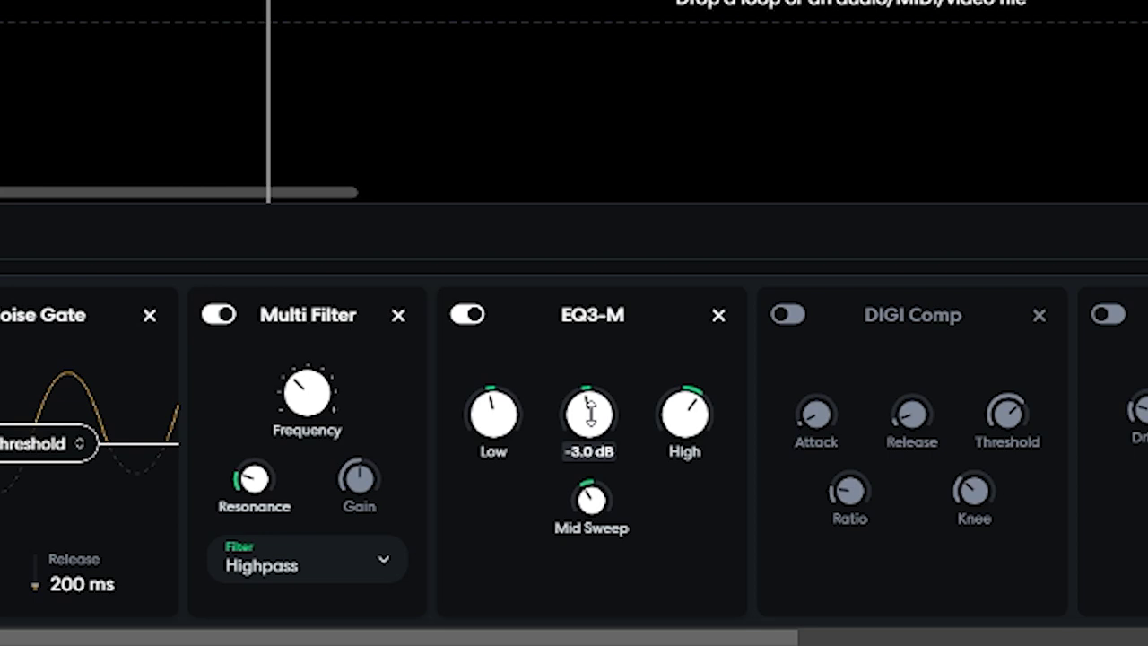
pyautogui.moveTo(590, 499)
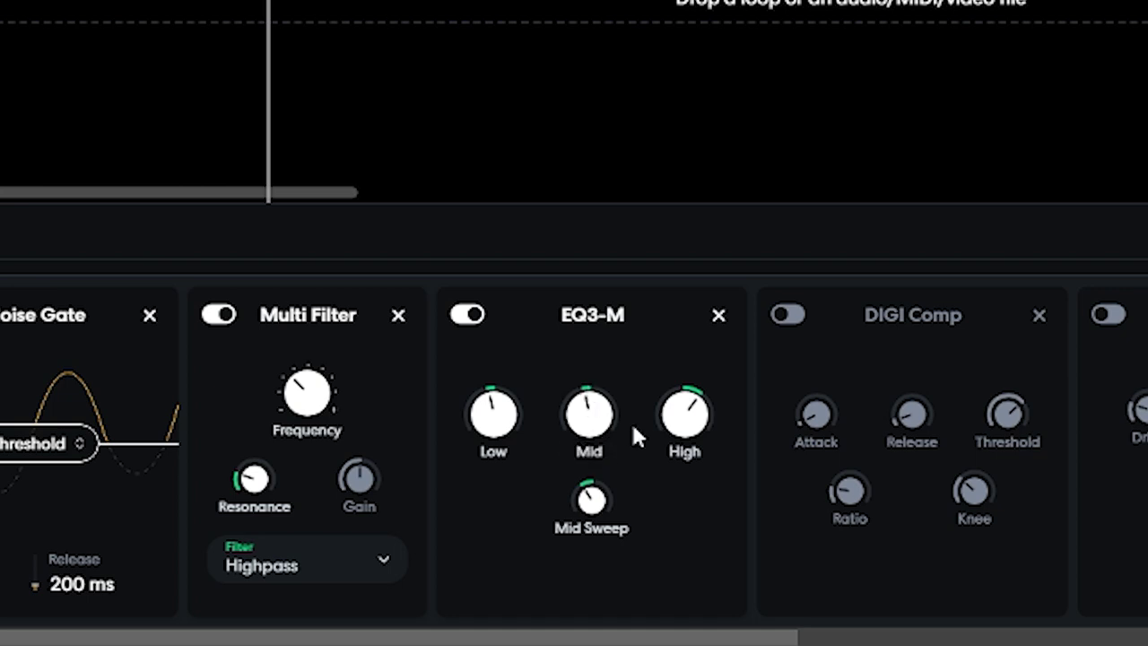
pyautogui.moveTo(619, 529)
# Step: Play the mix without the EQ3-M, and turn the effect back on for a second listen
pyautogui.hscroll(3, 104, 328)
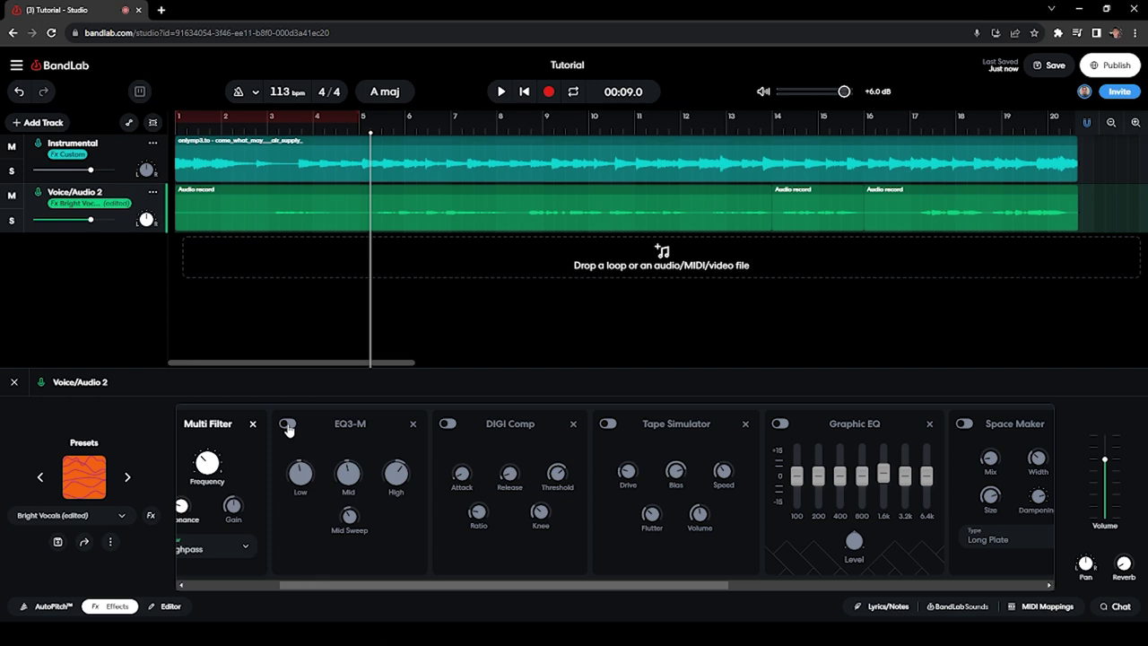
pyautogui.press('space')
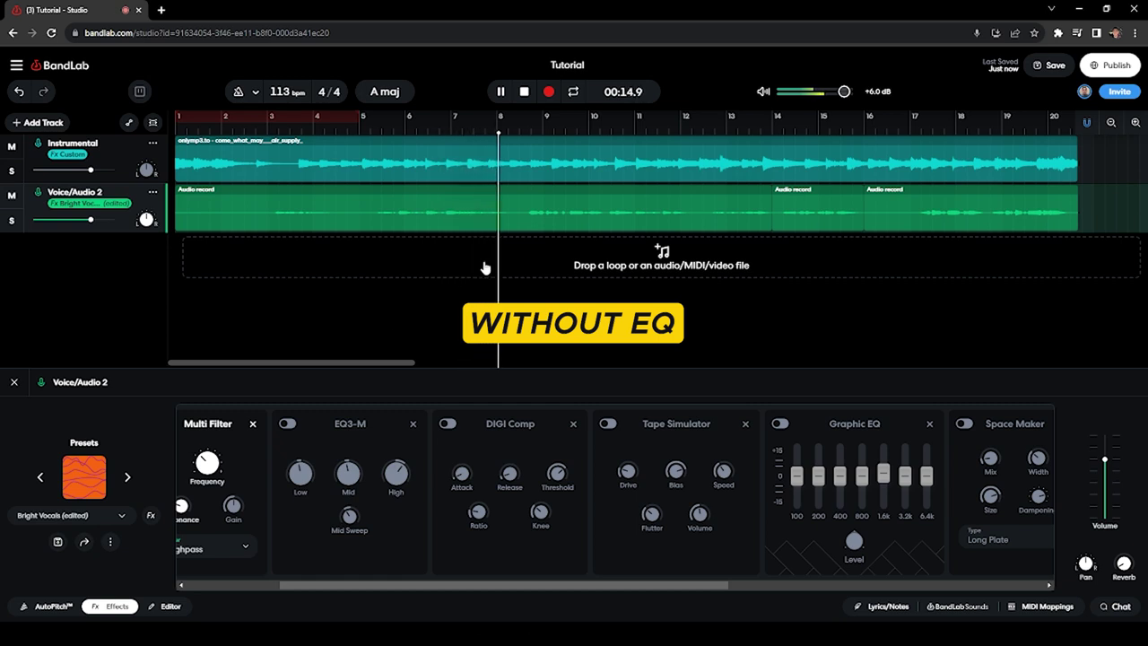
pyautogui.press('space')
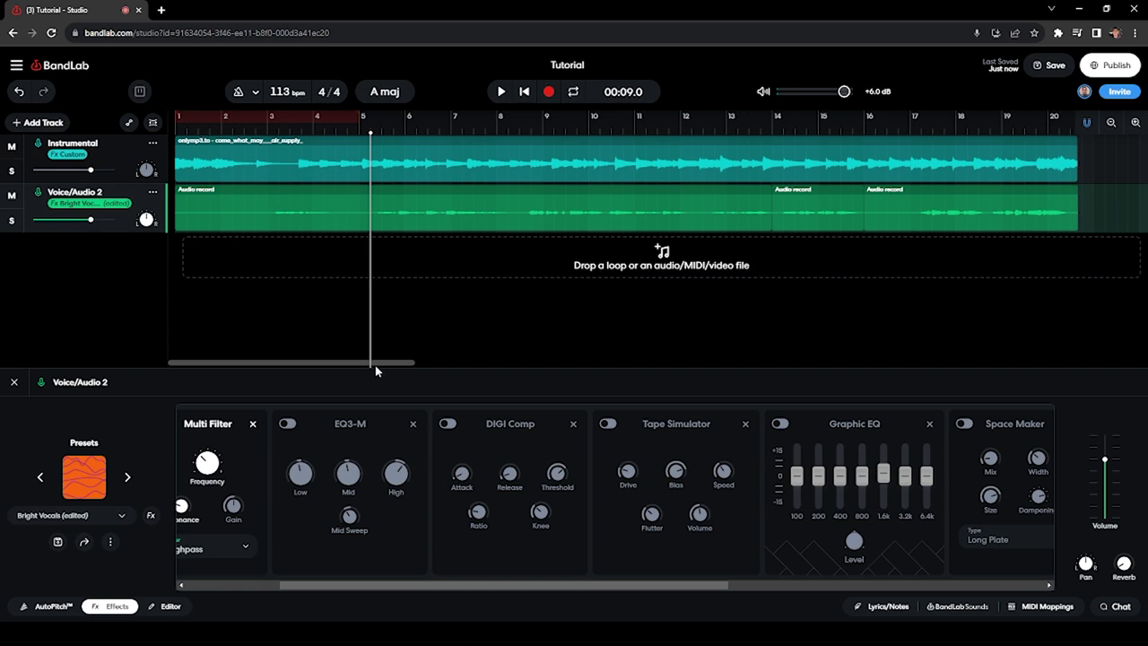
pyautogui.click(287, 425)
pyautogui.press('space')
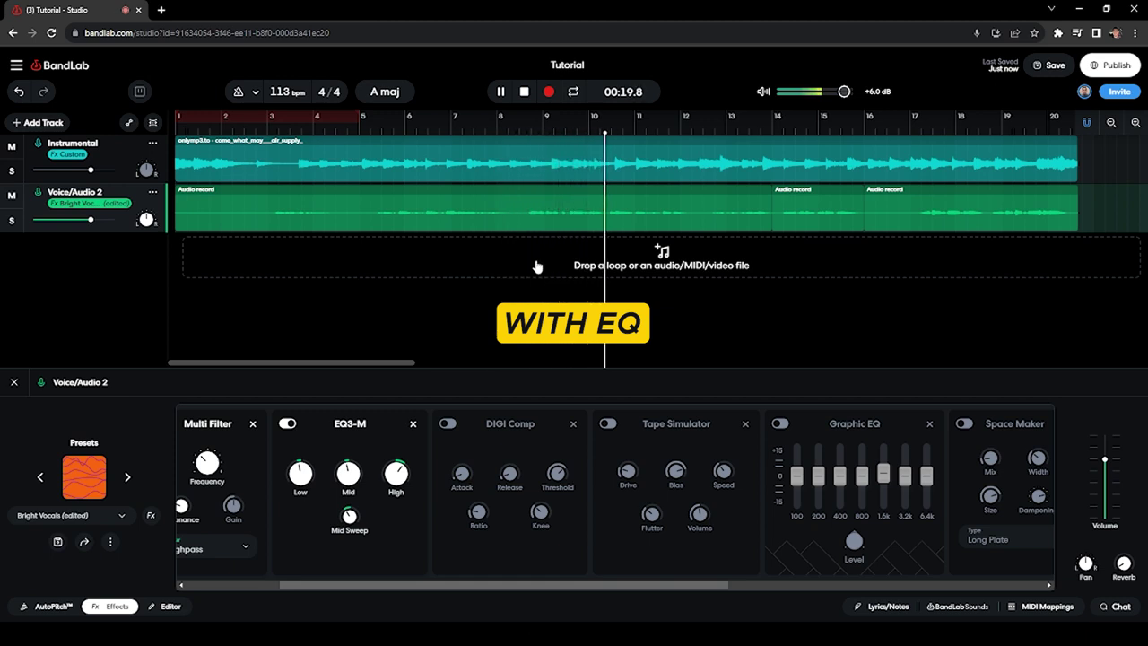
pyautogui.press('space')
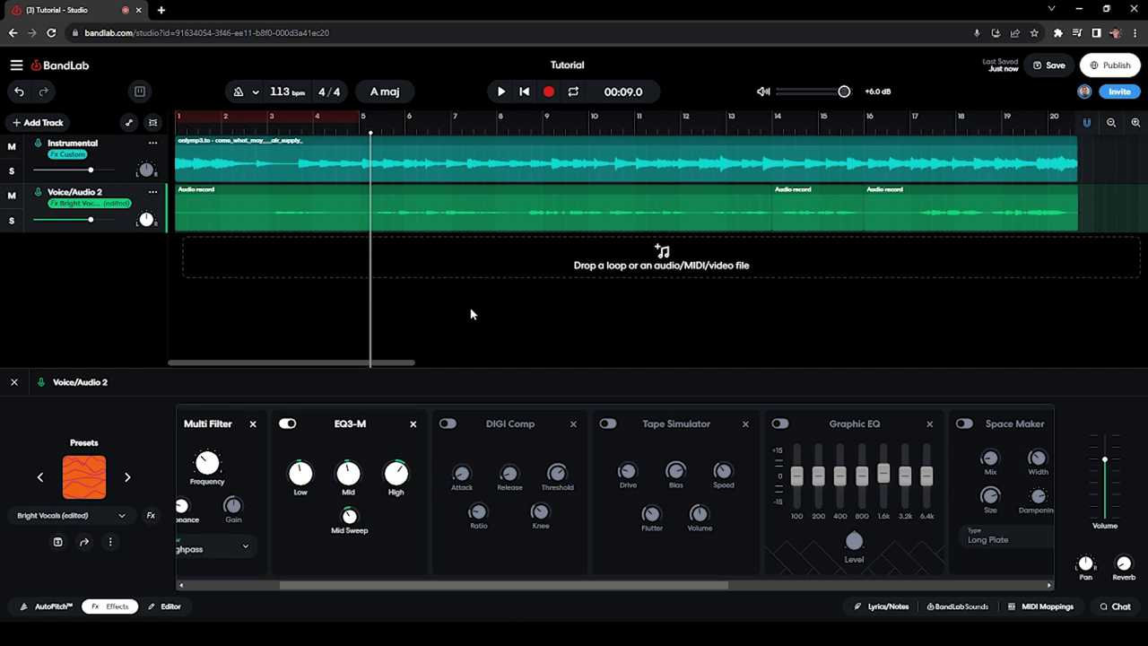
# Step: Turn on the DIGI Comp for Voice/Audio 2 and examine its Attack, Release, Threshold, Ratio and Knee settings
pyautogui.click(448, 423)
pyautogui.press('s')
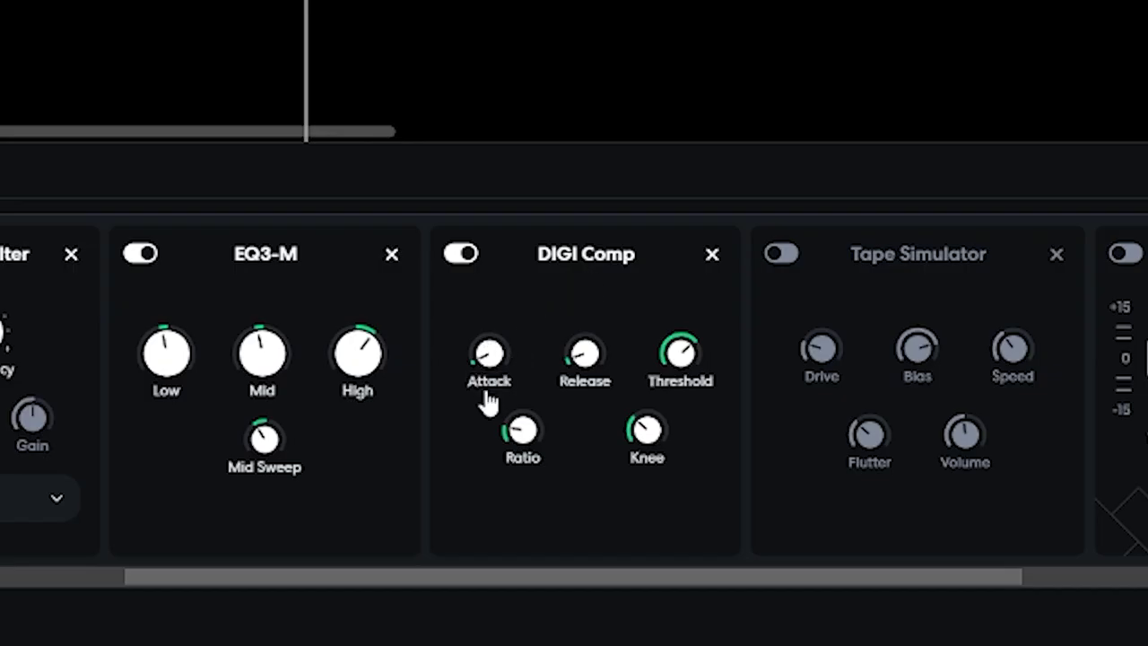
pyautogui.moveTo(461, 489)
pyautogui.moveTo(585, 381)
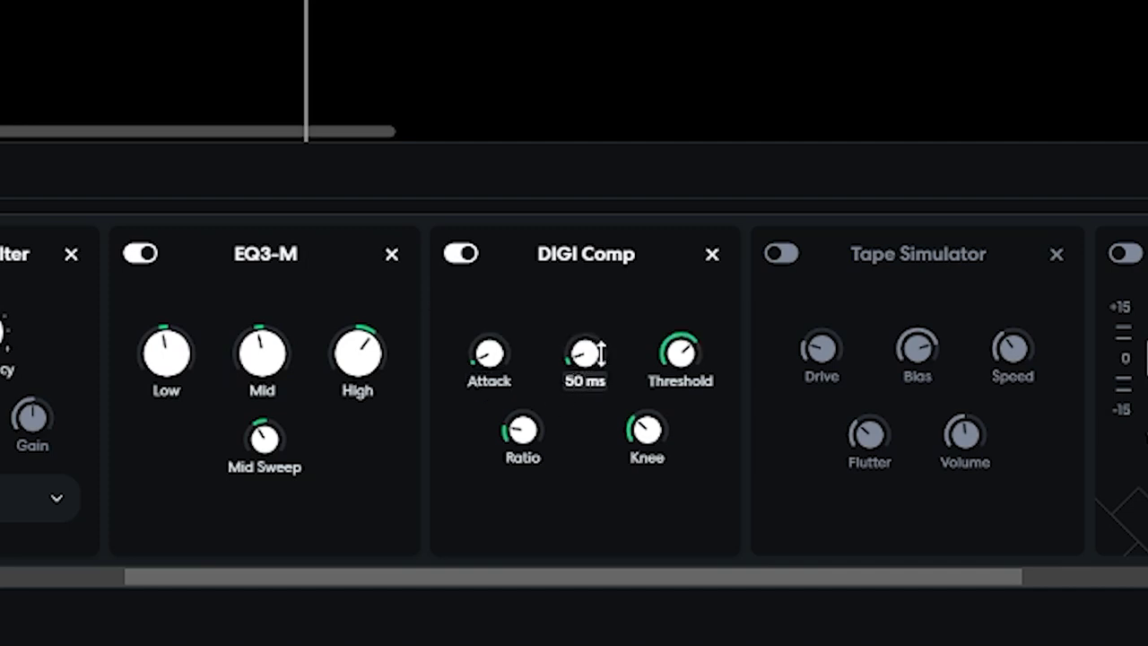
pyautogui.moveTo(693, 382)
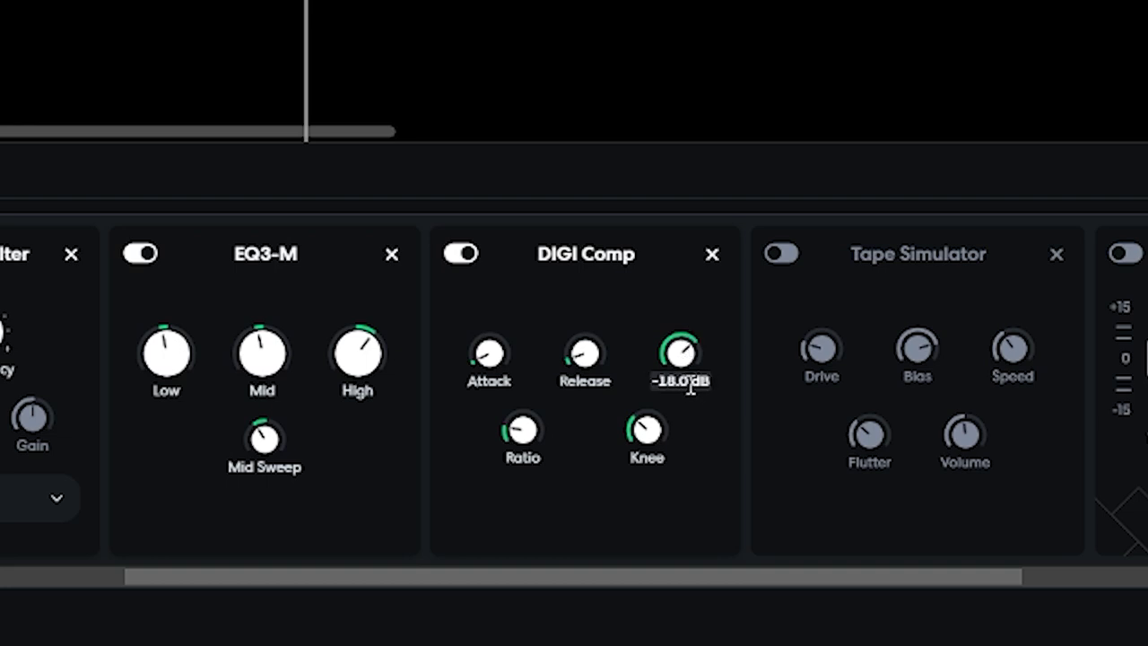
pyautogui.moveTo(532, 463)
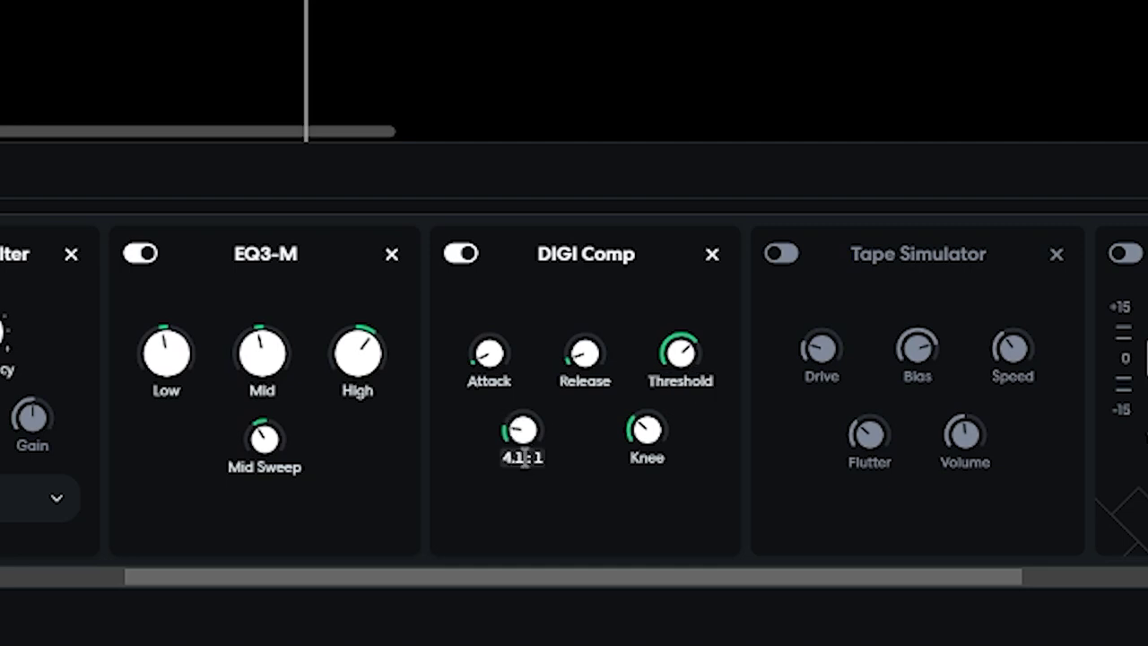
pyautogui.moveTo(658, 464)
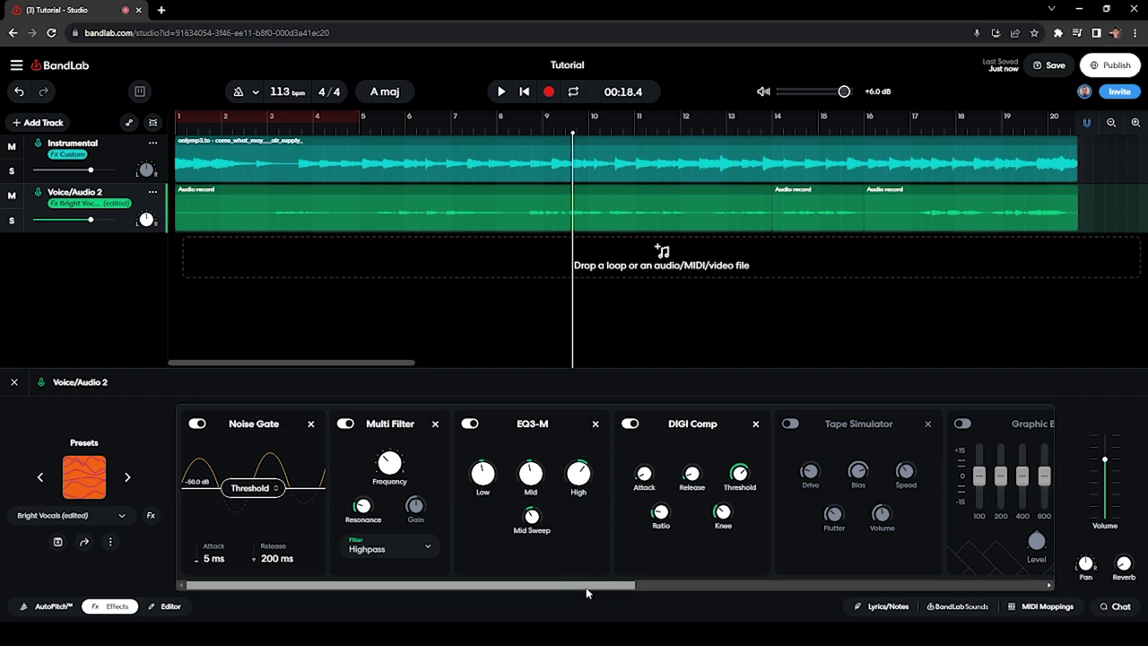
# Step: Turn on the Tape Simulator for Voice/Audio 2 and compare playback with it switched off and back on
pyautogui.moveTo(587, 590); pyautogui.dragTo(750, 587)
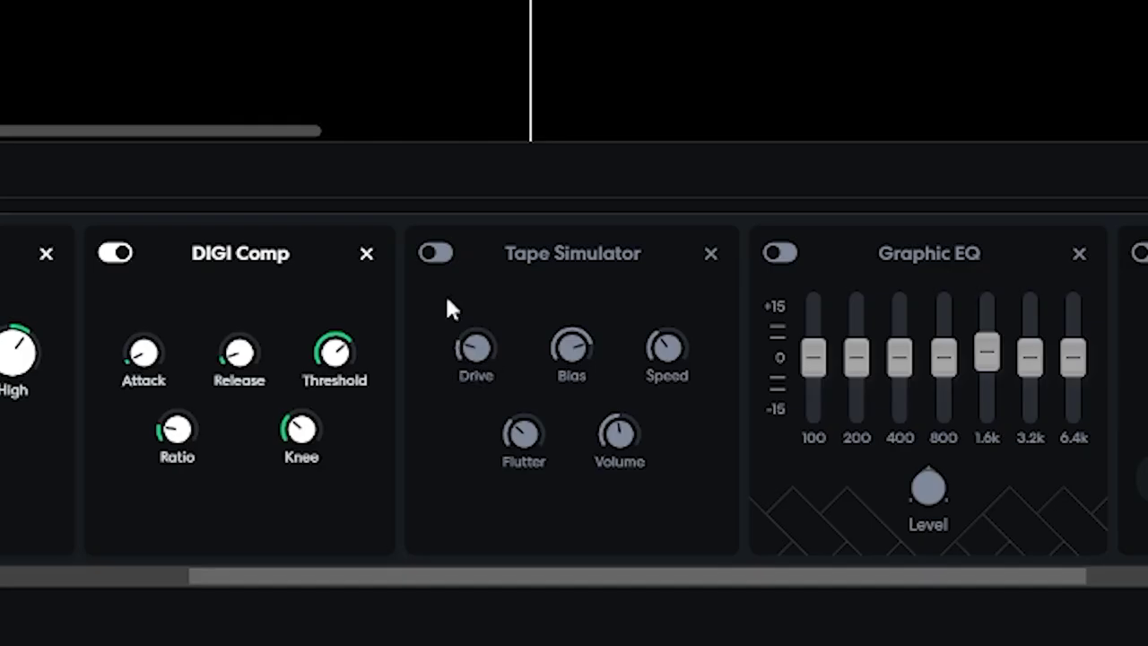
pyautogui.click(472, 424)
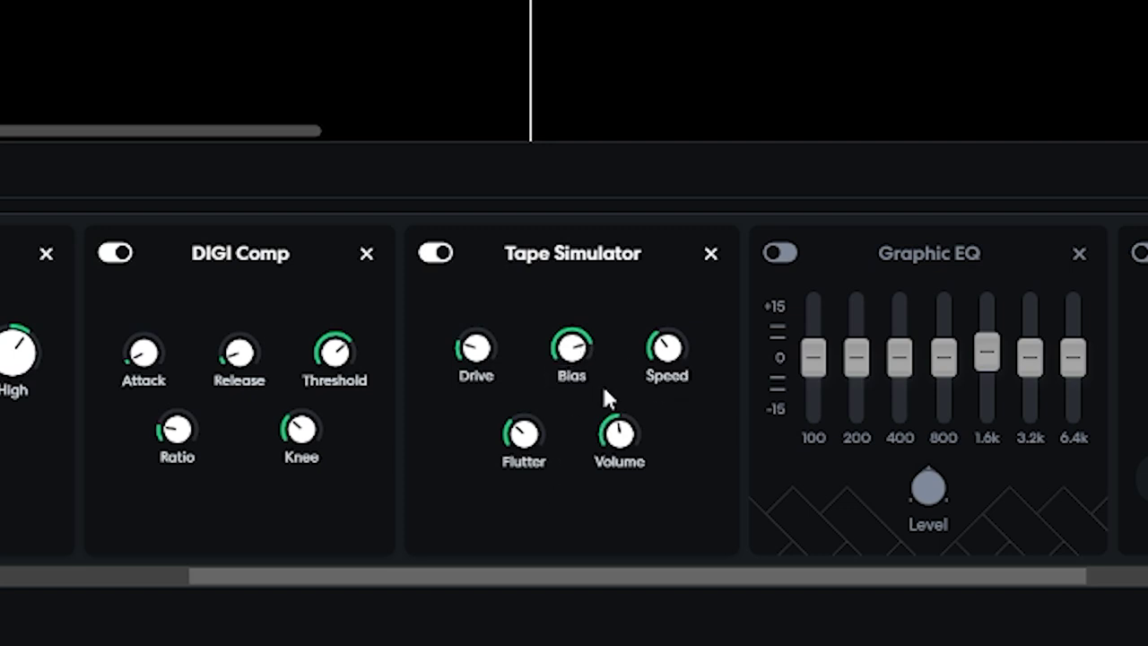
pyautogui.click(428, 255)
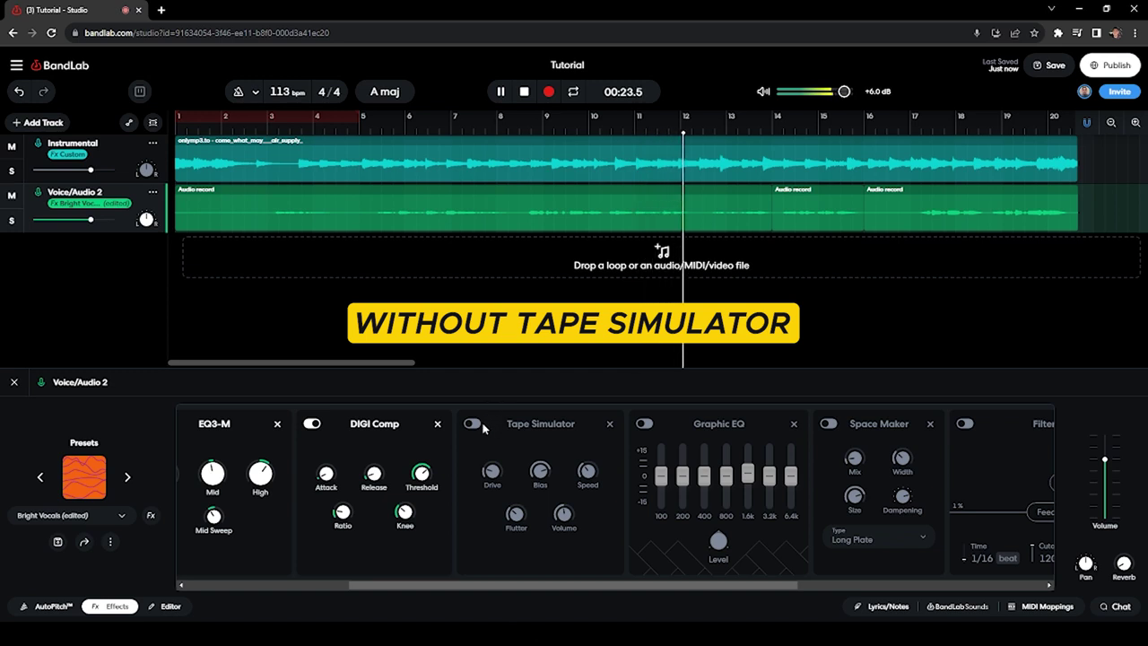
pyautogui.press('space')
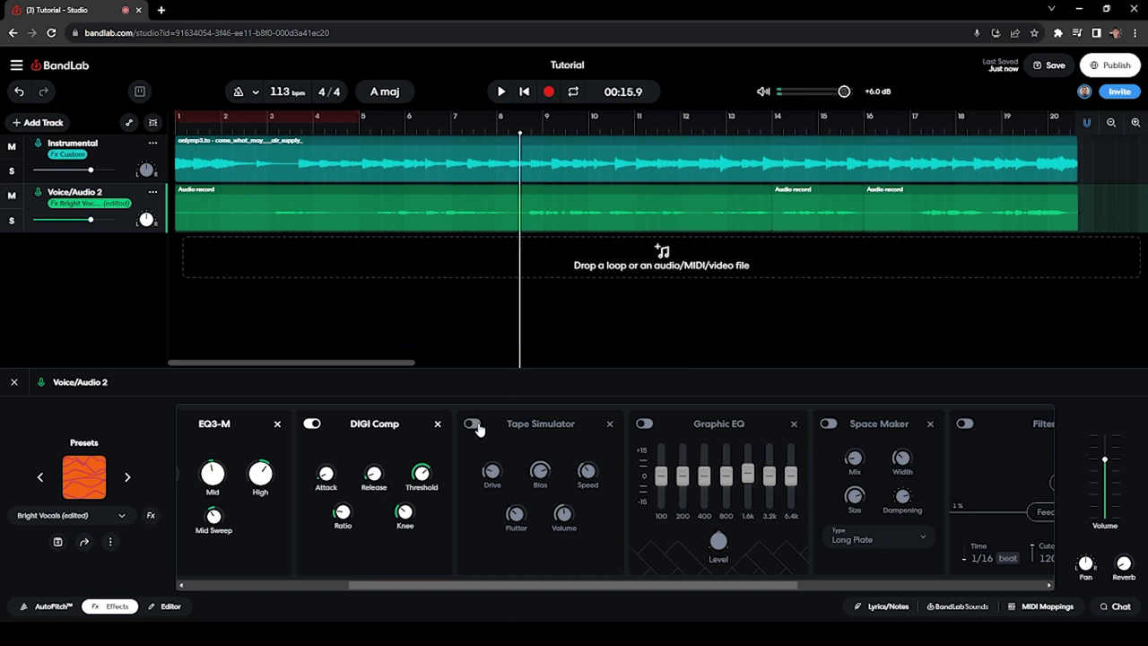
pyautogui.click(473, 424)
pyautogui.press('space')
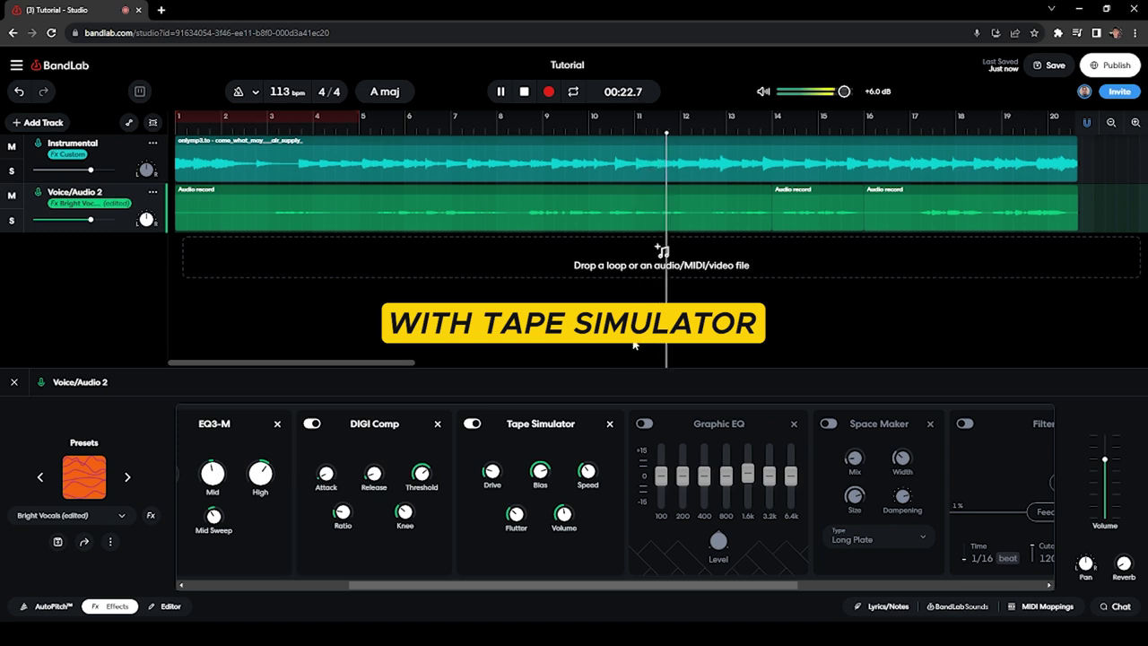
pyautogui.press('space')
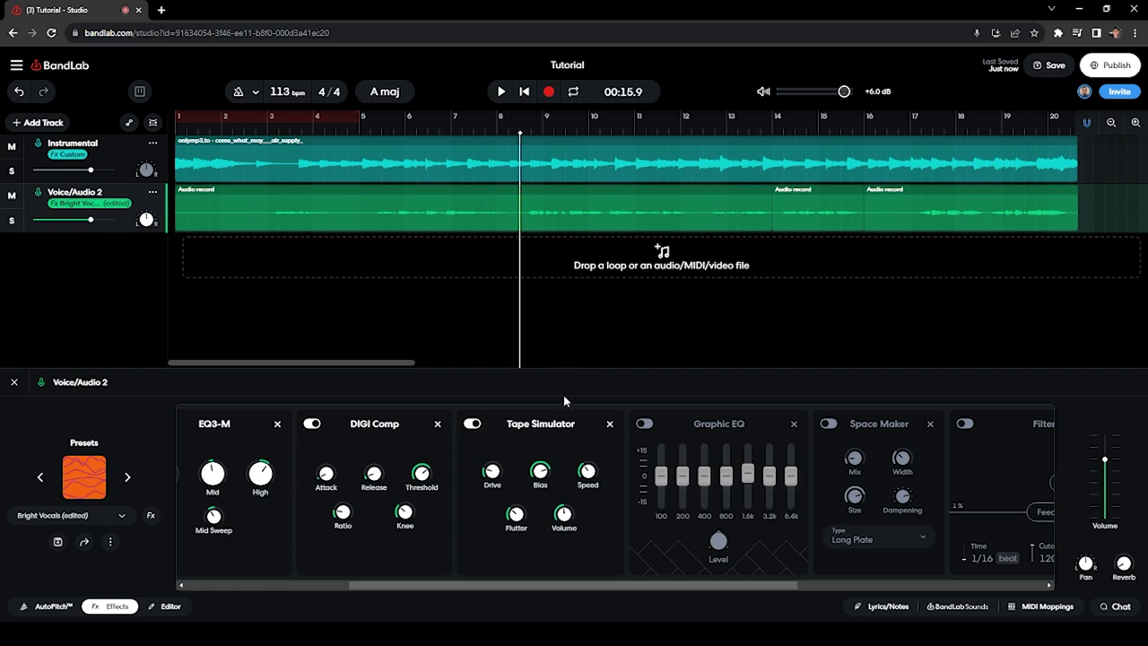
# Step: Turn on the Graphic EQ for Voice/Audio 2 and check its 1.6k band
pyautogui.moveTo(599, 586); pyautogui.dragTo(632, 598)
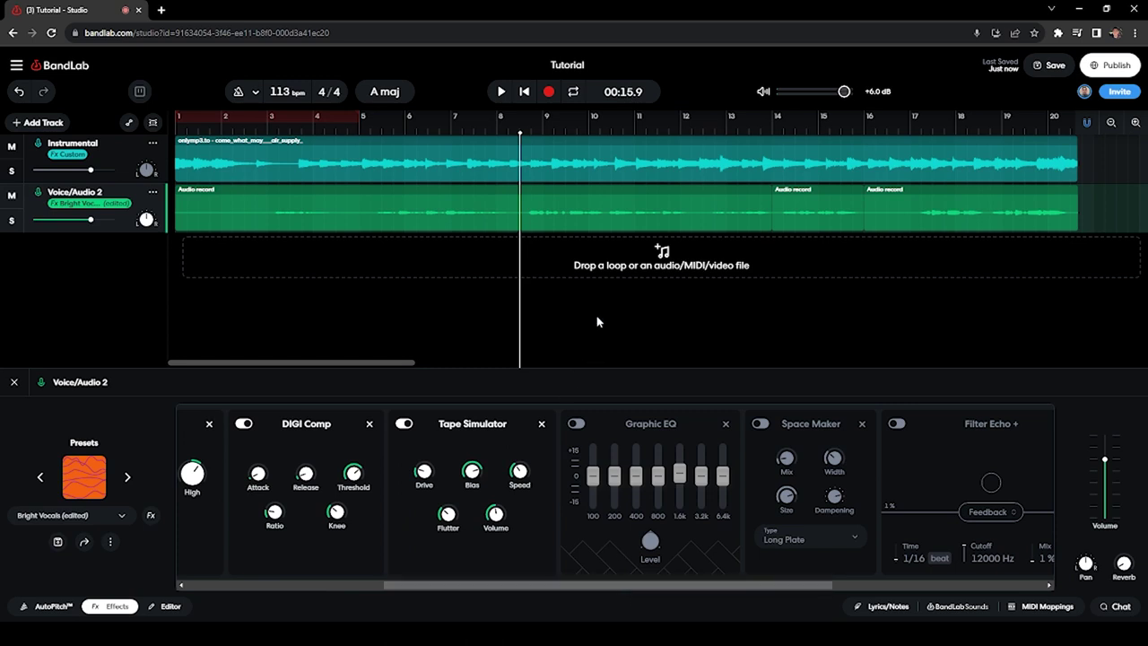
pyautogui.moveTo(612, 574); pyautogui.dragTo(730, 585)
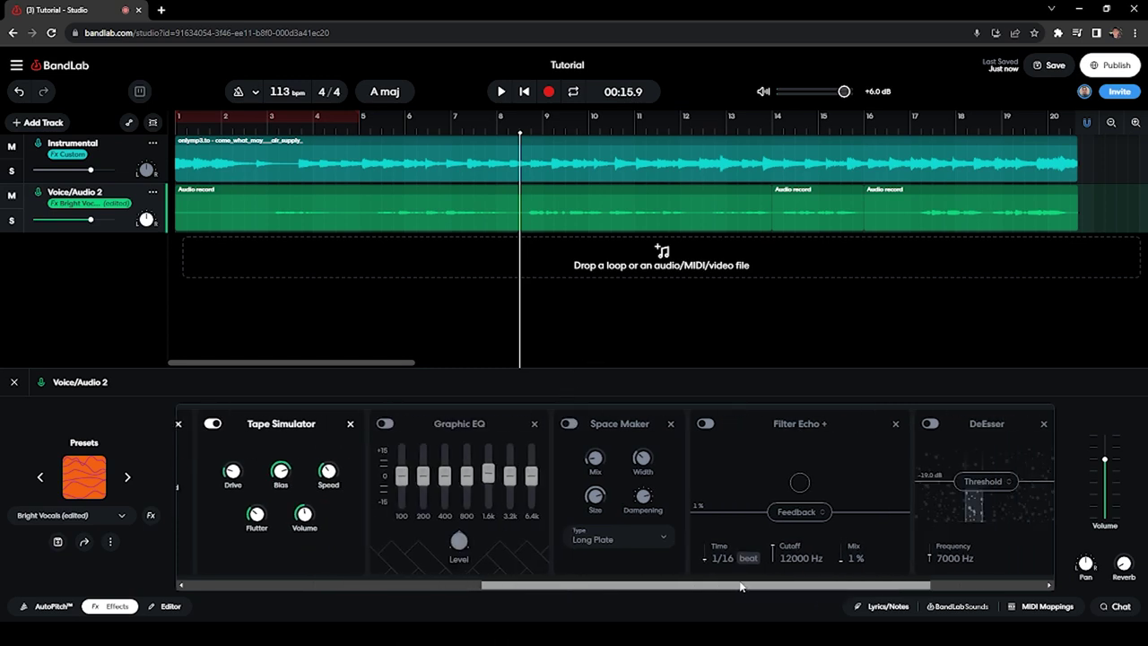
pyautogui.click(391, 425)
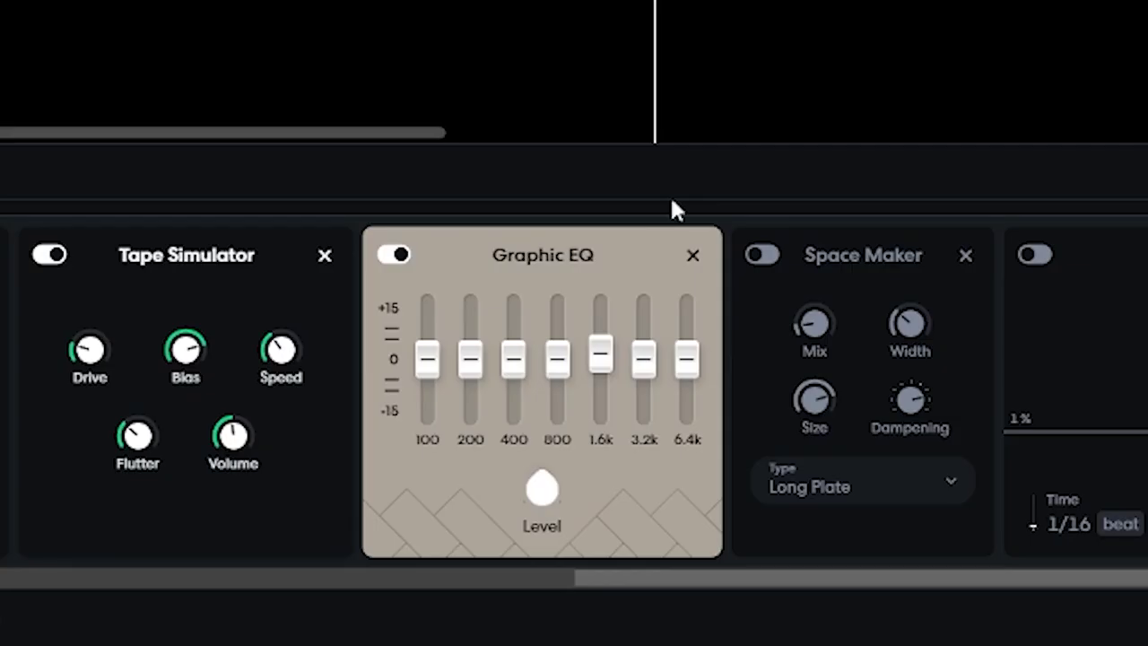
pyautogui.moveTo(600, 355)
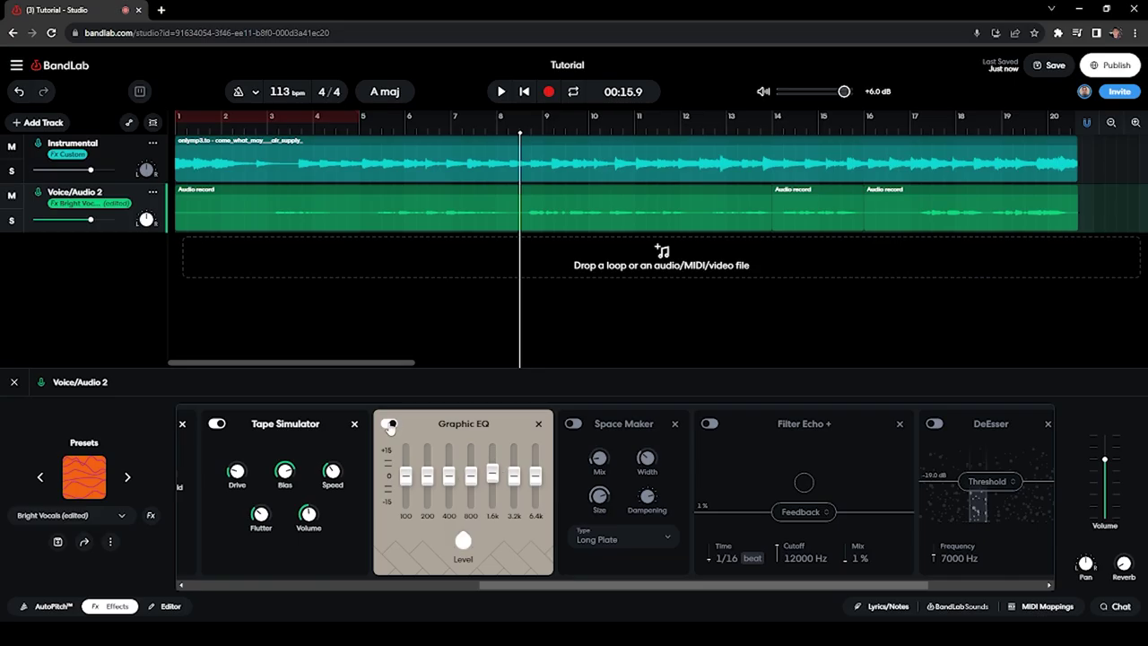
# Step: Play the mix with the Graphic EQ switched off, and turn it back on for a second listen
pyautogui.click(388, 423)
pyautogui.press('space')
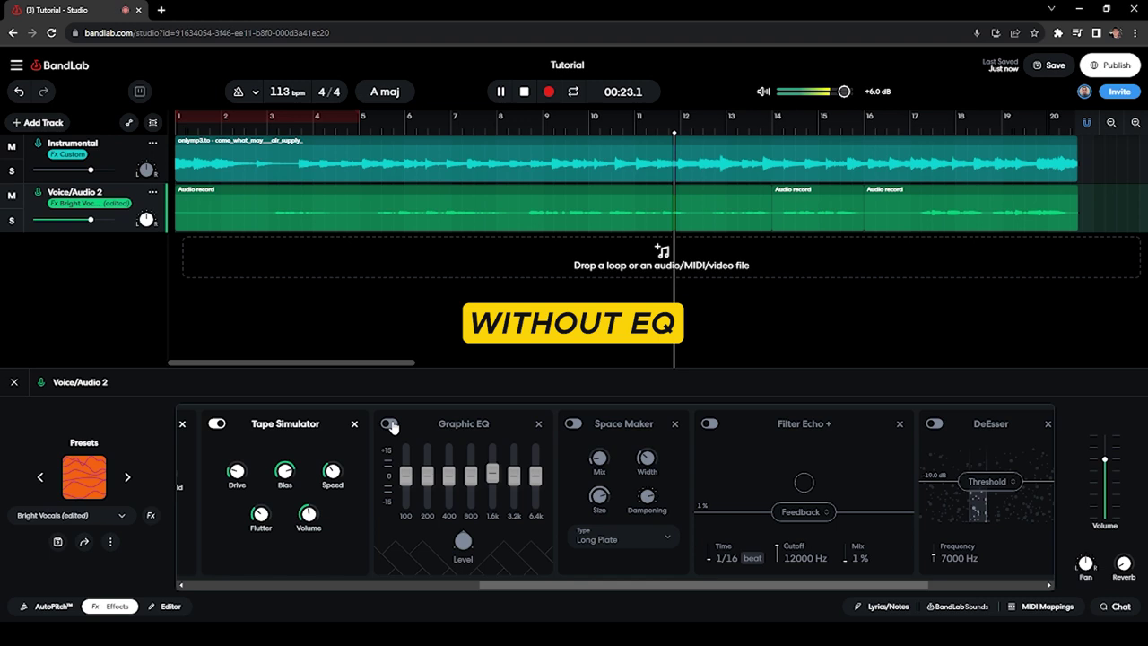
pyautogui.press('space')
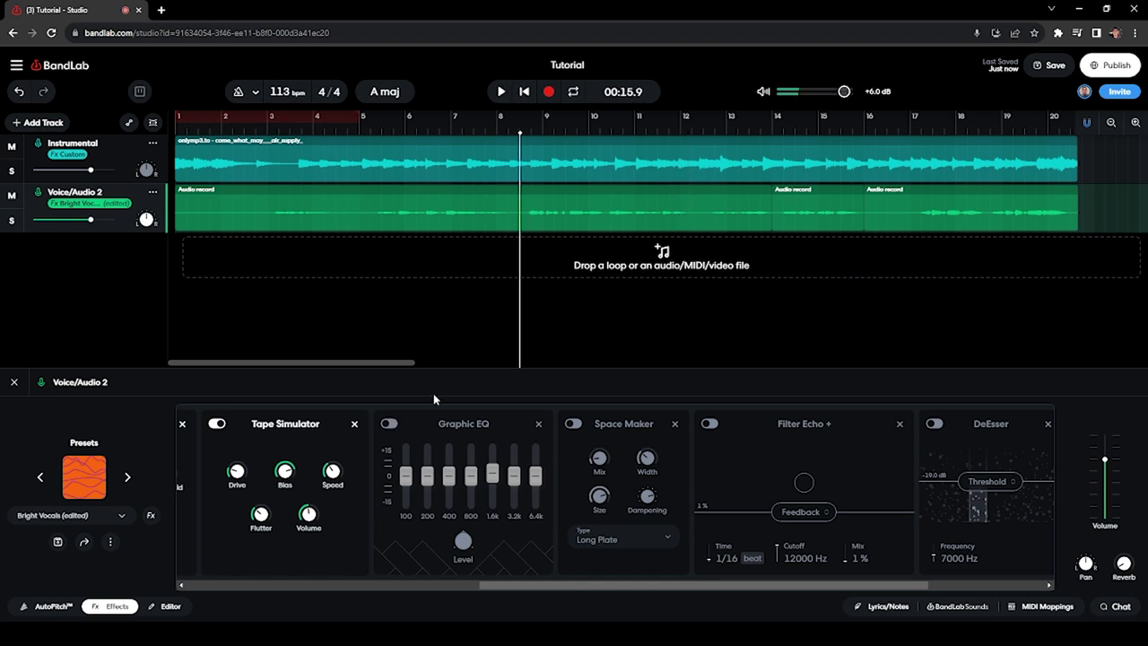
pyautogui.click(389, 425)
pyautogui.press('space')
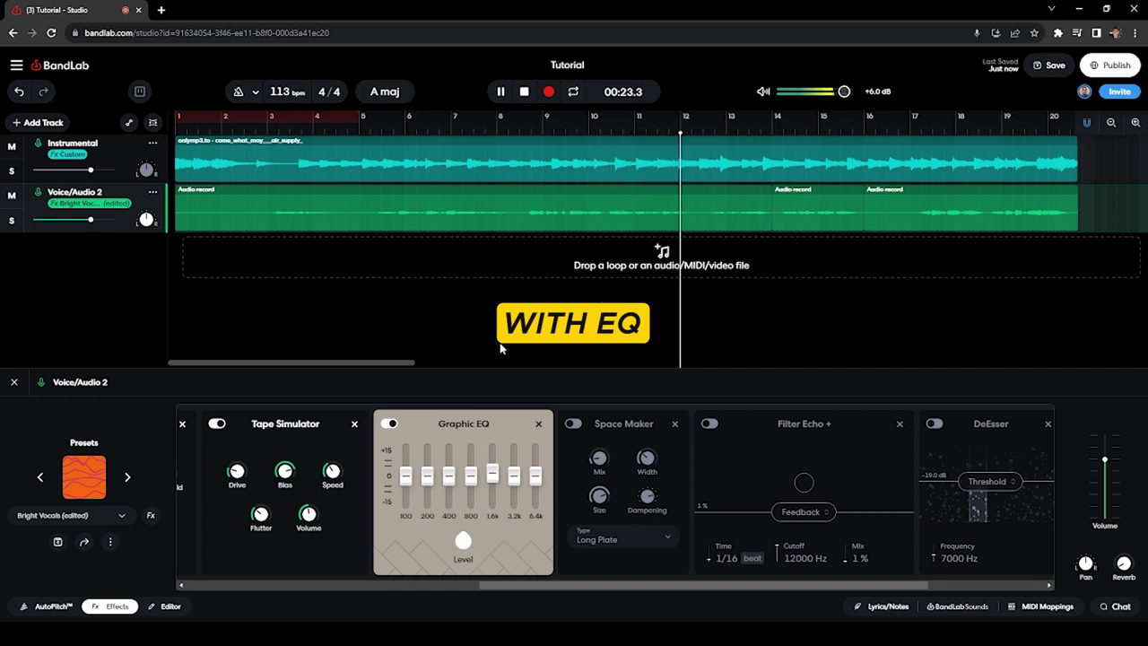
pyautogui.press('space')
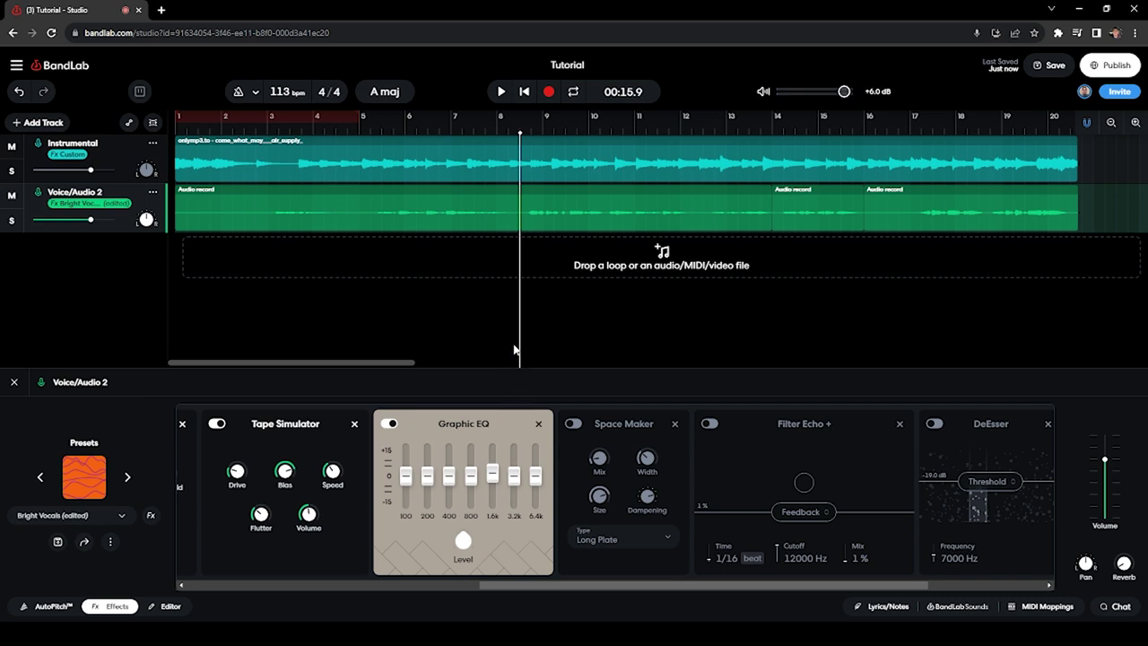
# Step: Turn on the Space Maker reverb for Voice/Audio 2 and examine its Mix, Width and available reverb types
pyautogui.hscroll(3, 461, 459)
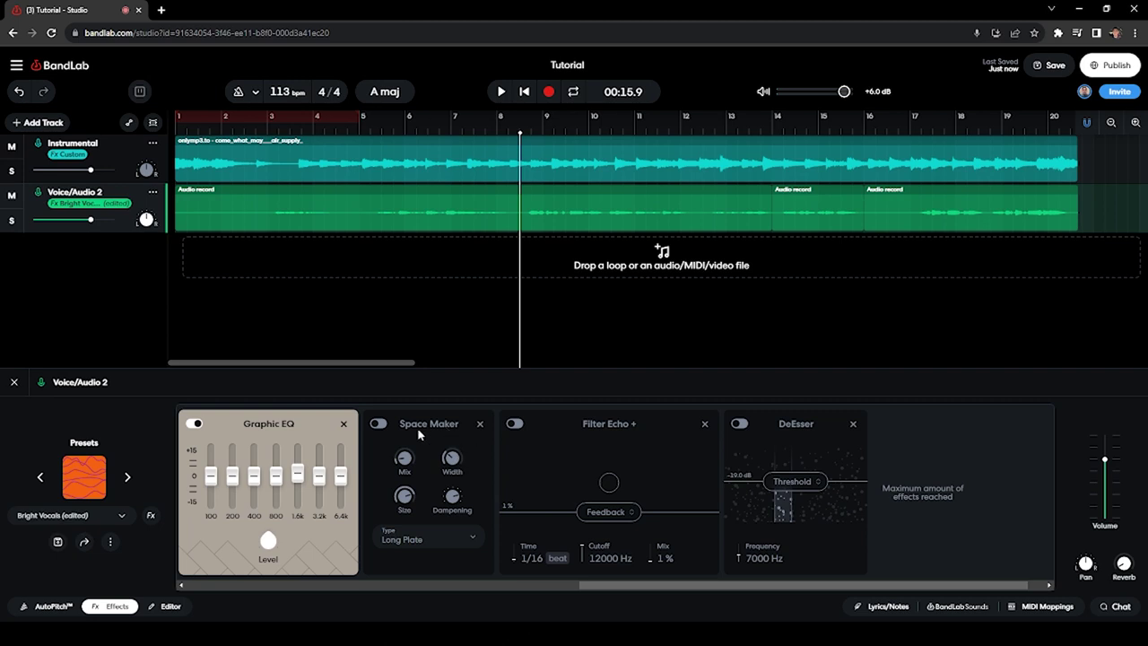
pyautogui.click(378, 425)
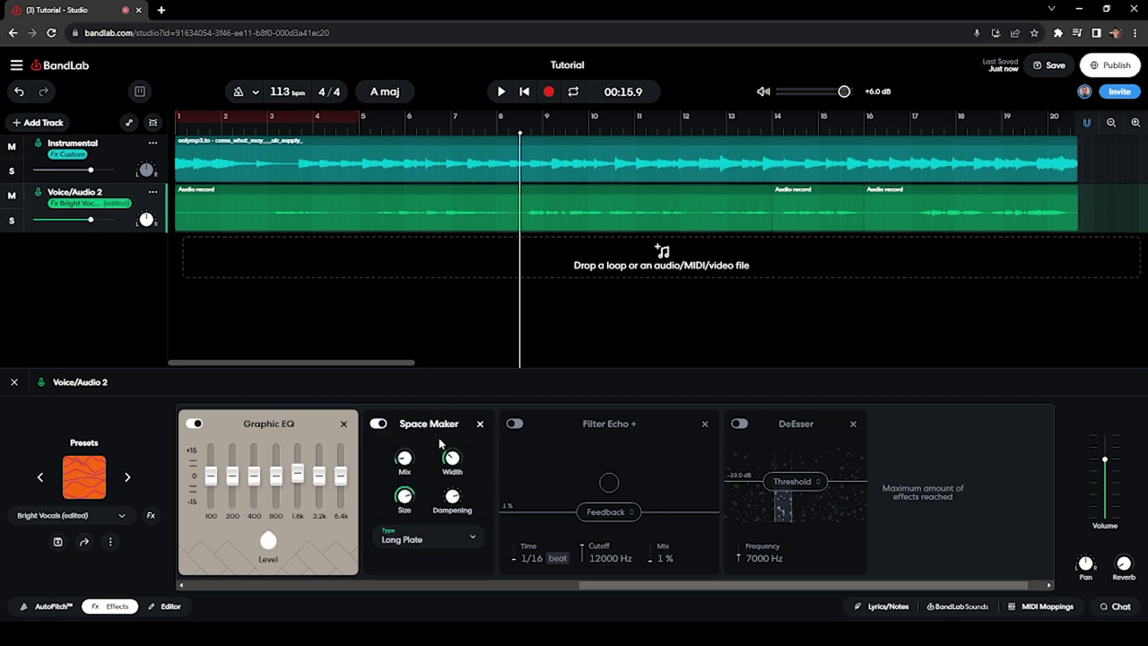
pyautogui.moveTo(405, 458)
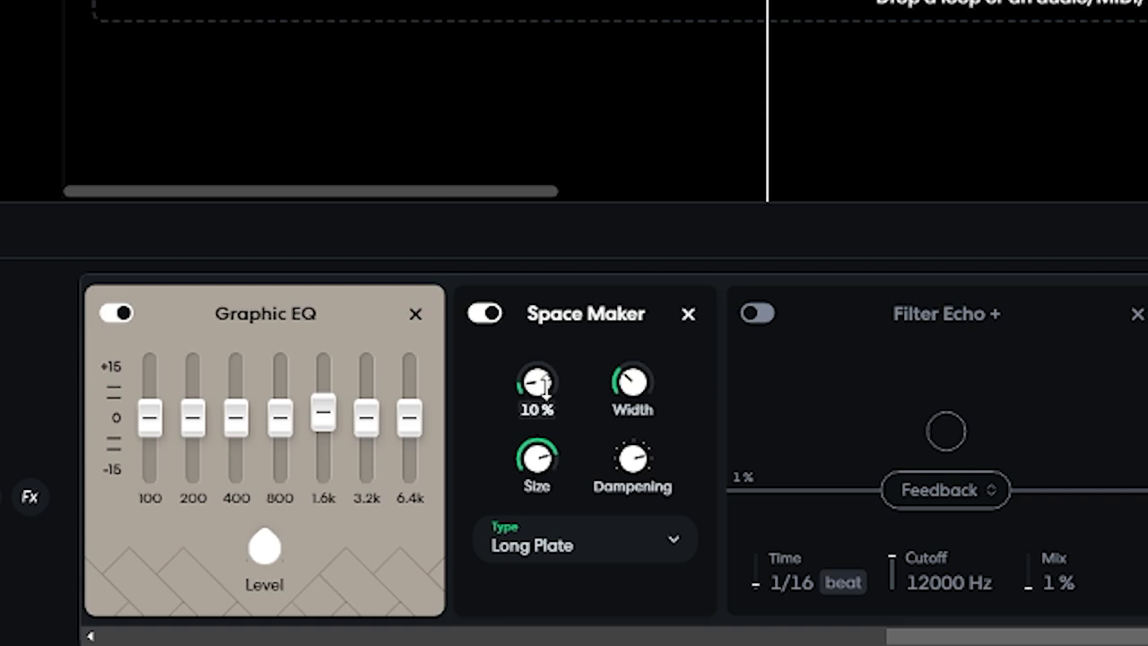
pyautogui.moveTo(622, 420)
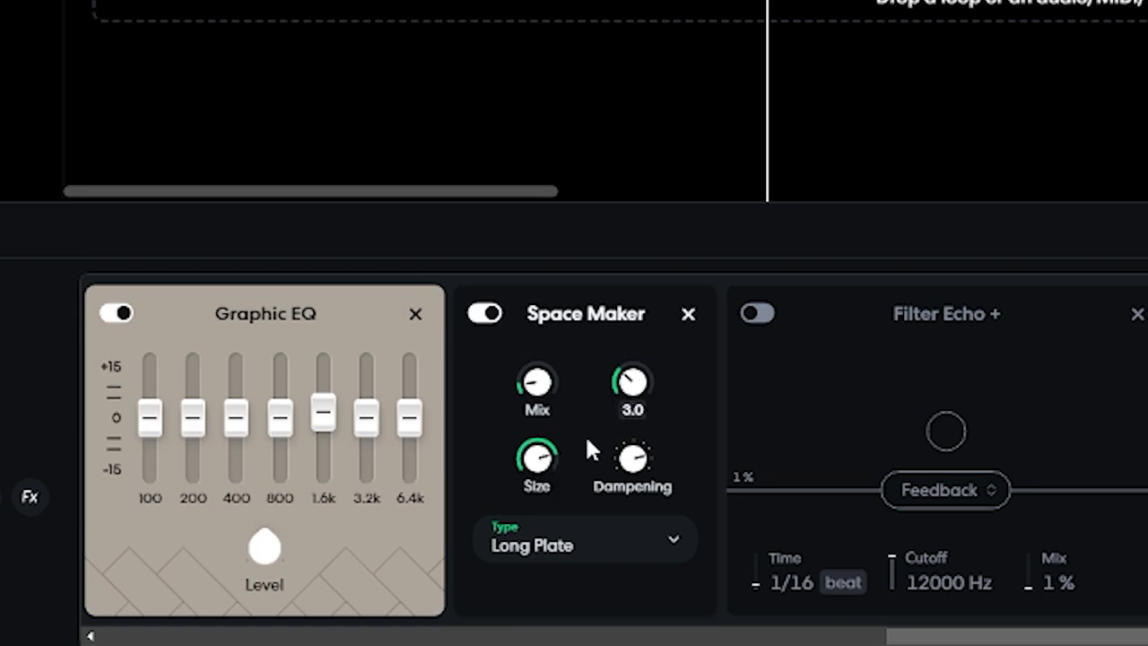
pyautogui.click(650, 555)
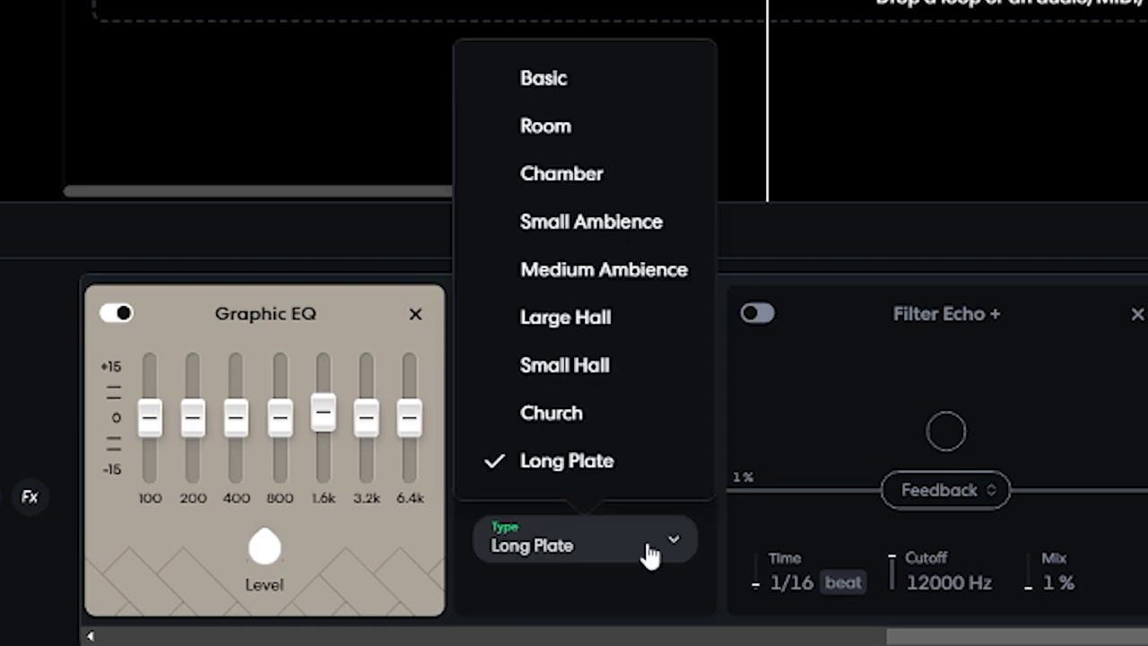
pyautogui.click(584, 549)
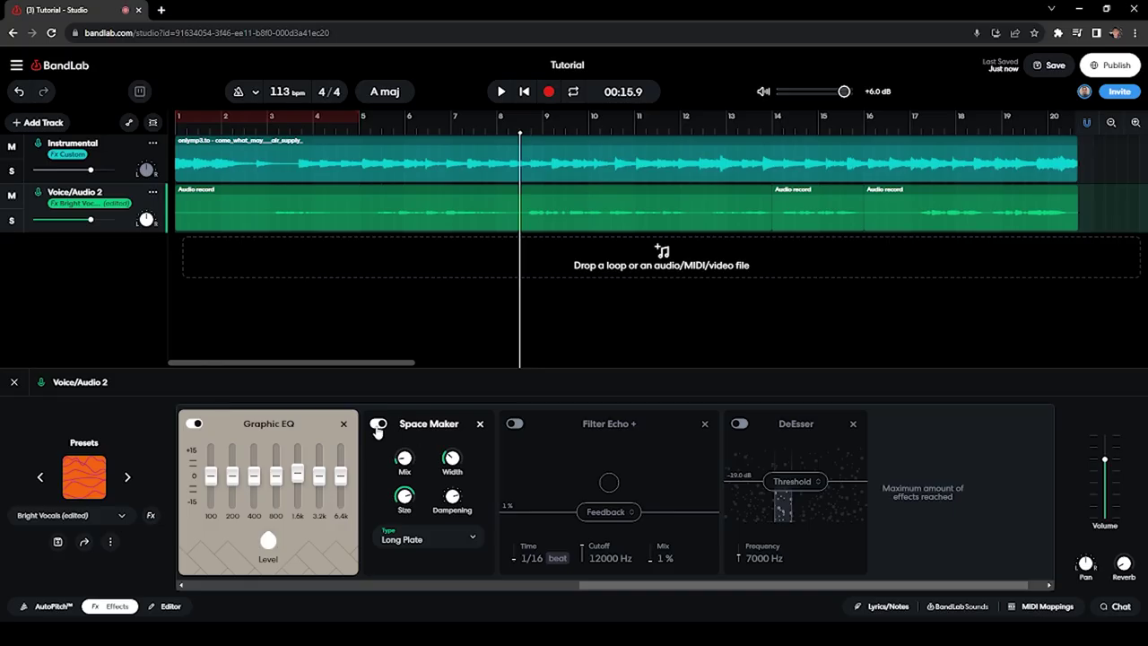
# Step: Play the mix with the Space Maker reverb on Voice/Audio 2 switched off, and turn it back on for a second listen
pyautogui.click(377, 425)
pyautogui.press('space')
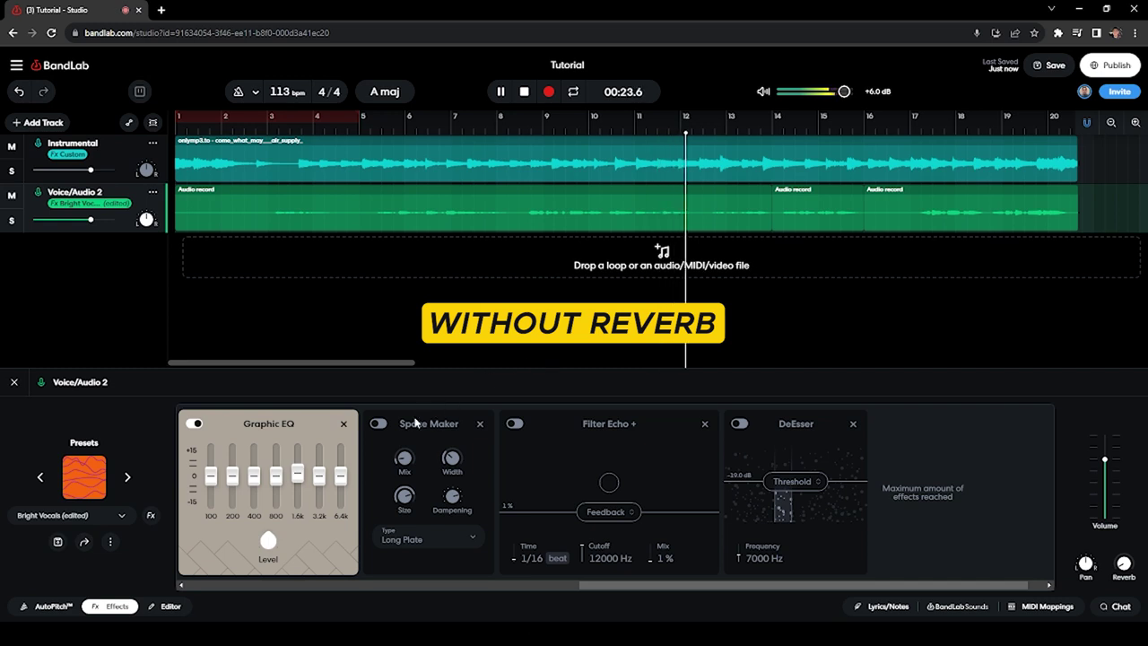
pyautogui.press('space')
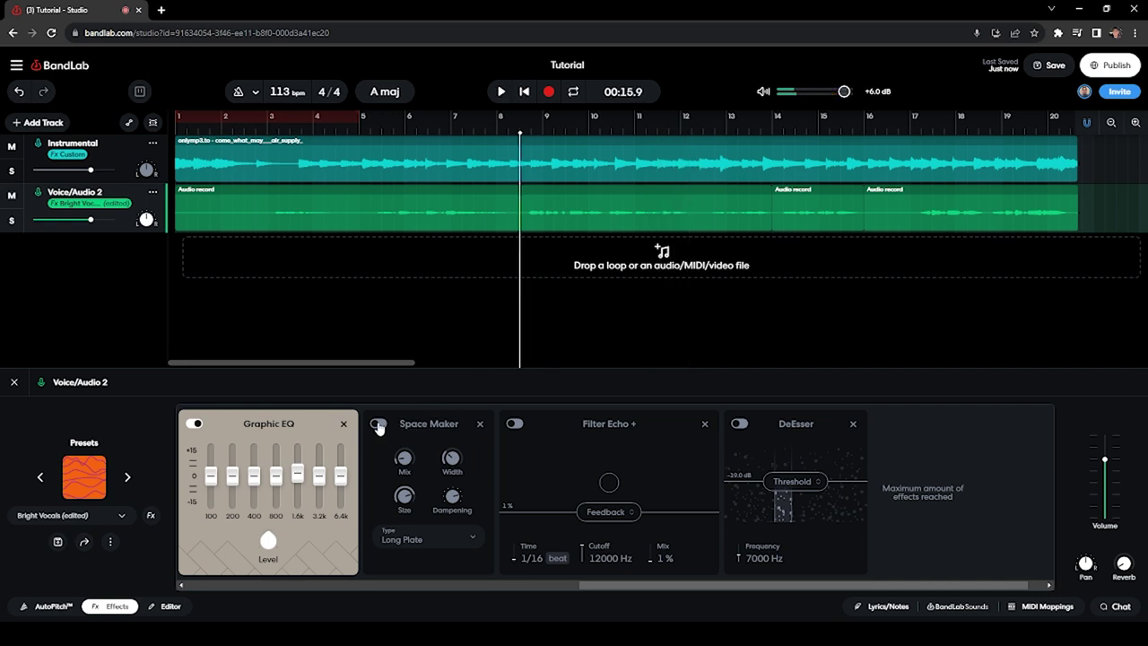
pyautogui.click(377, 423)
pyautogui.press('space')
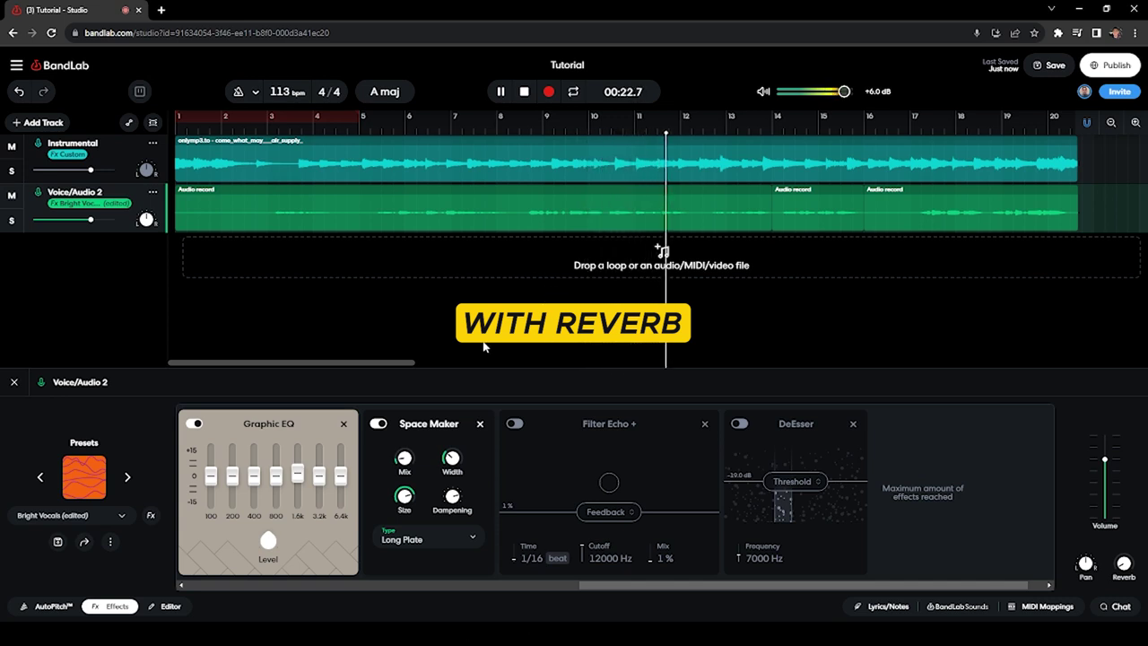
pyautogui.press('space')
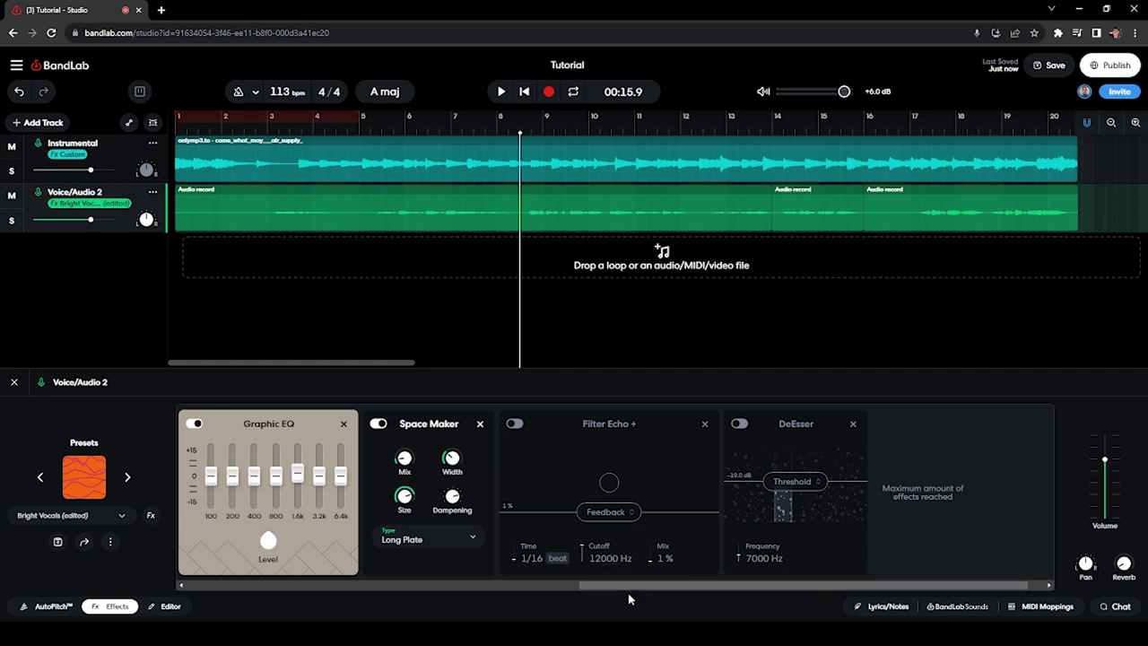
# Step: Turn on Filter Echo + for Voice/Audio 2 and compare playback with it switched off and back on
pyautogui.hscroll(1, 628, 574)
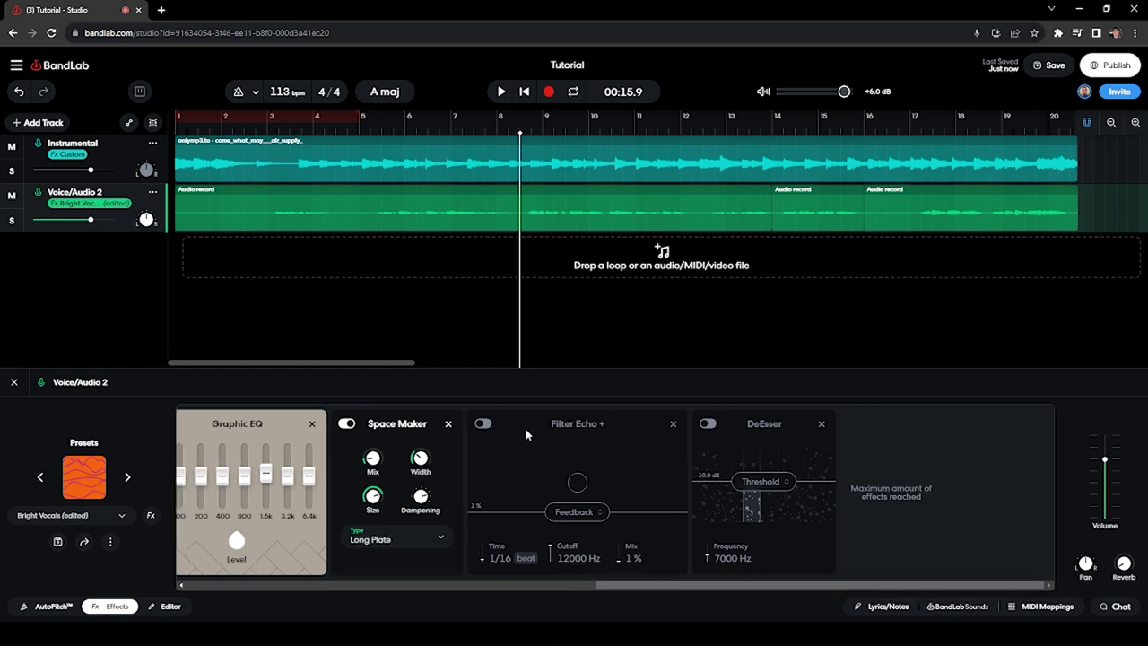
pyautogui.click(483, 423)
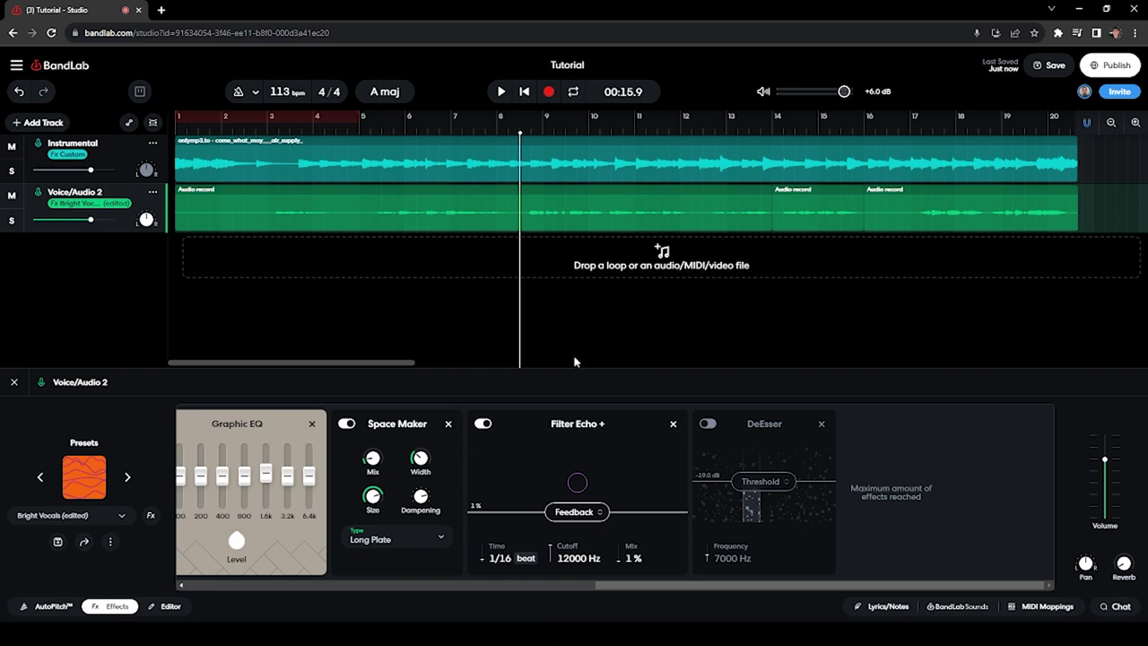
pyautogui.click(483, 427)
pyautogui.press('space')
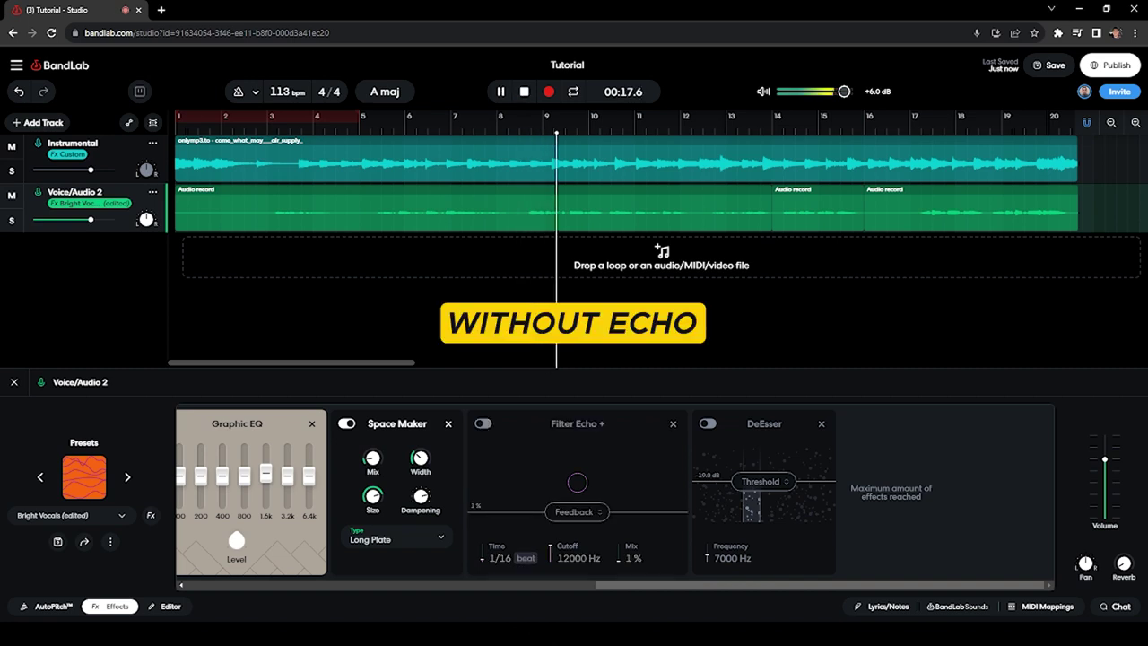
pyautogui.press('space')
pyautogui.click(483, 427)
pyautogui.press('space')
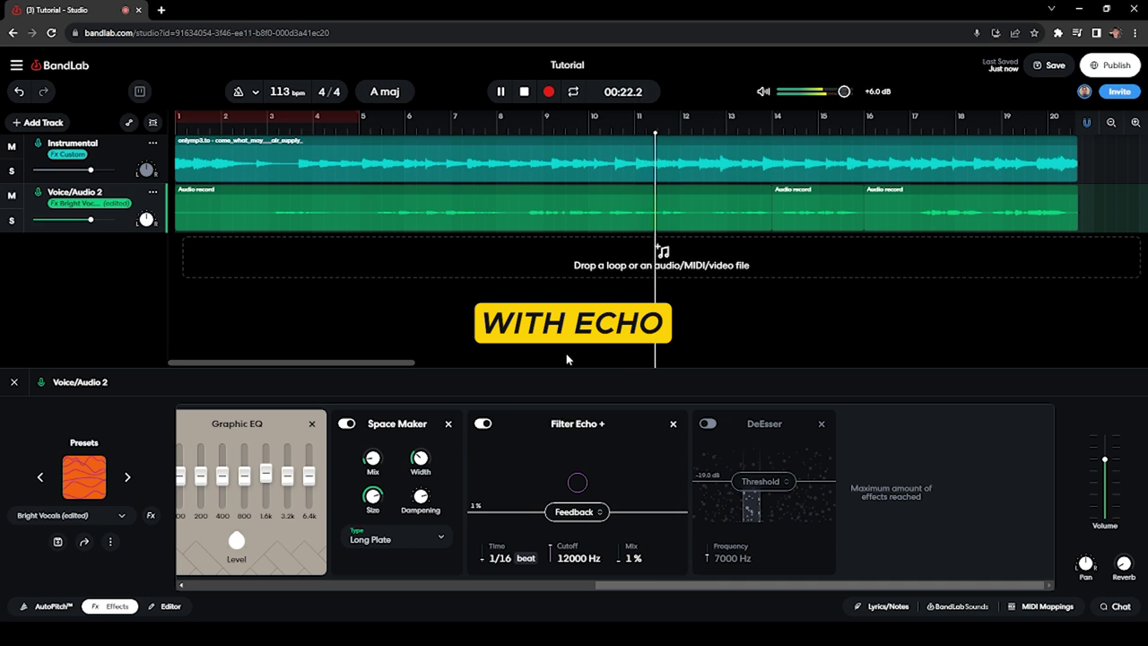
pyautogui.press('space')
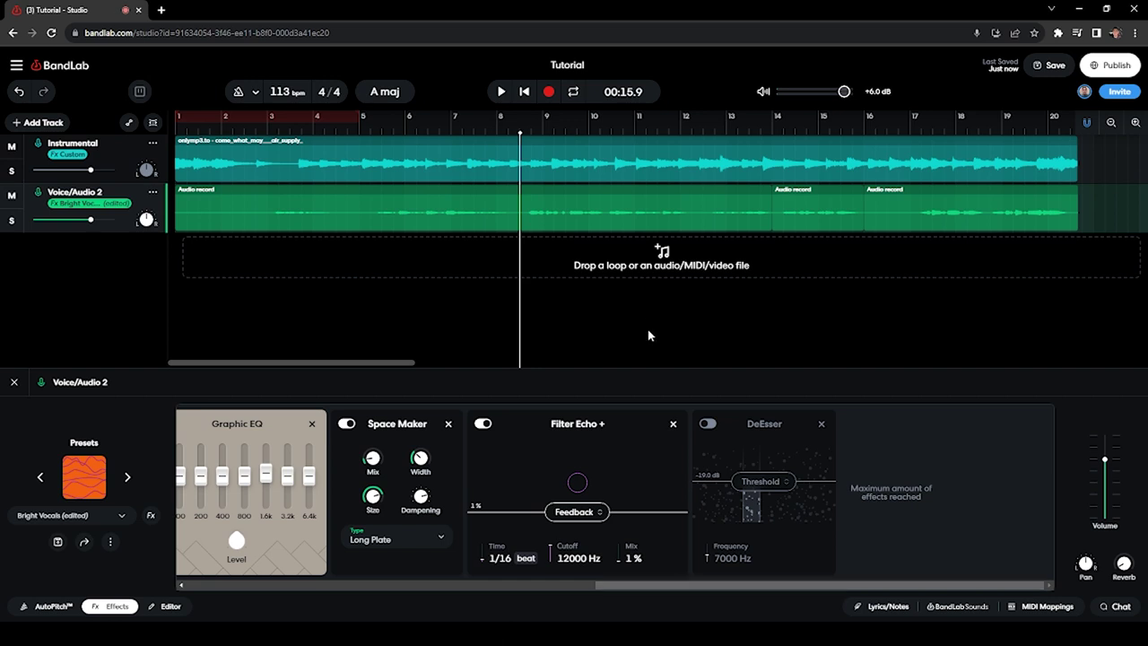
# Step: Turn on the DeEsser for Voice/Audio 2 and compare playback with it switched off and back on
pyautogui.click(709, 423)
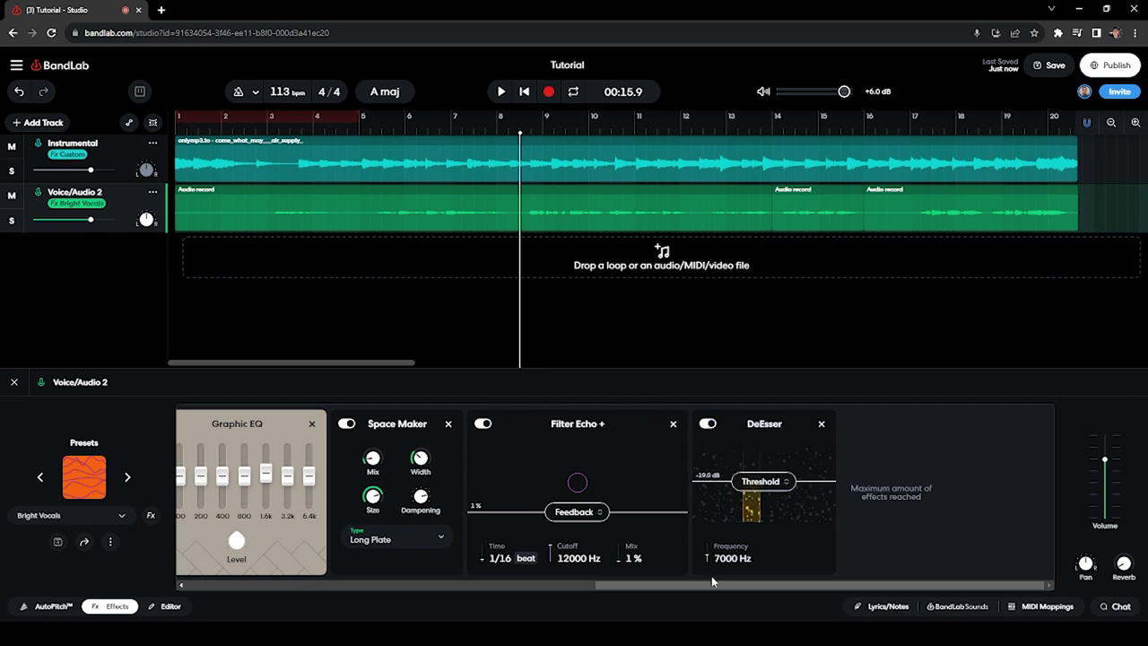
pyautogui.moveTo(711, 583); pyautogui.dragTo(897, 601)
pyautogui.click(708, 427)
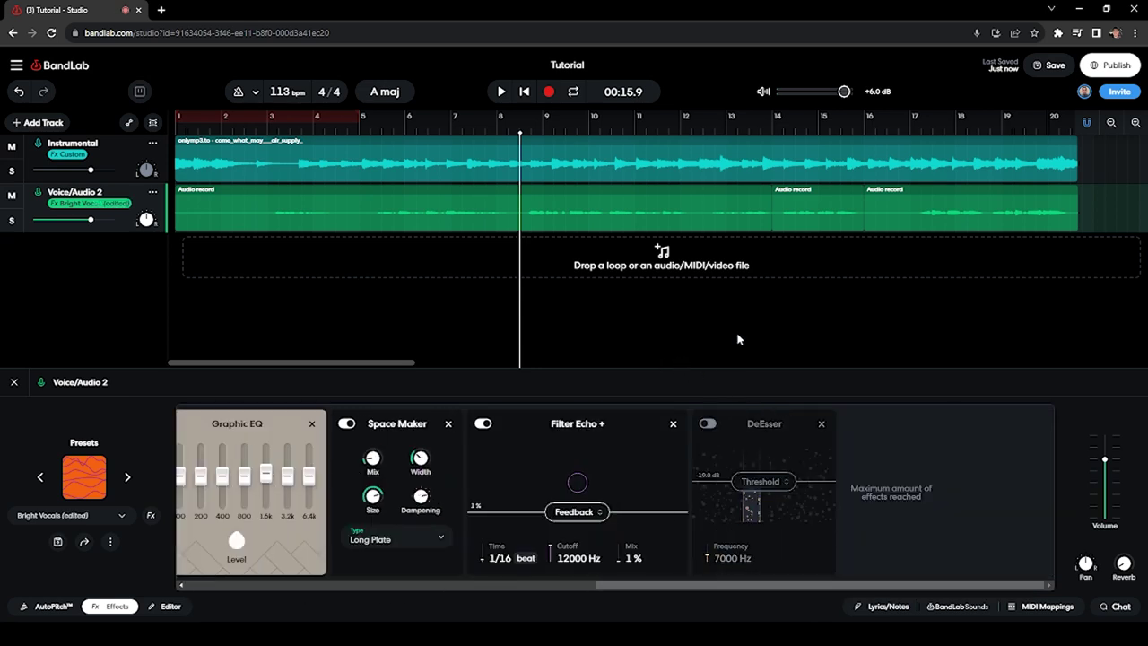
pyautogui.press('space')
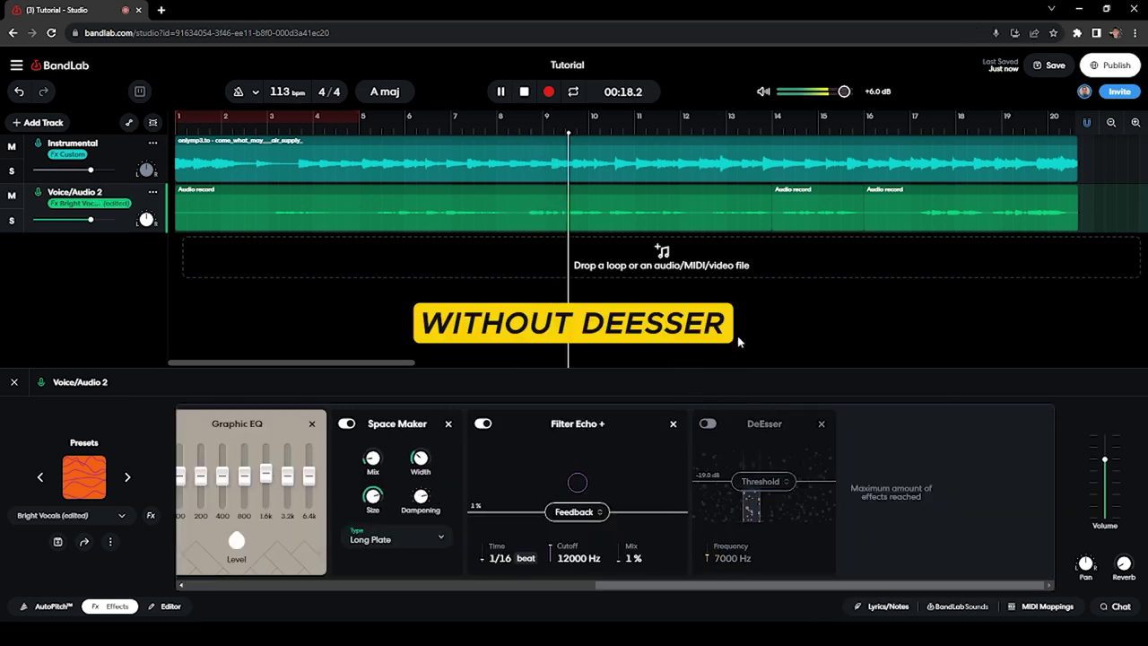
pyautogui.press('space')
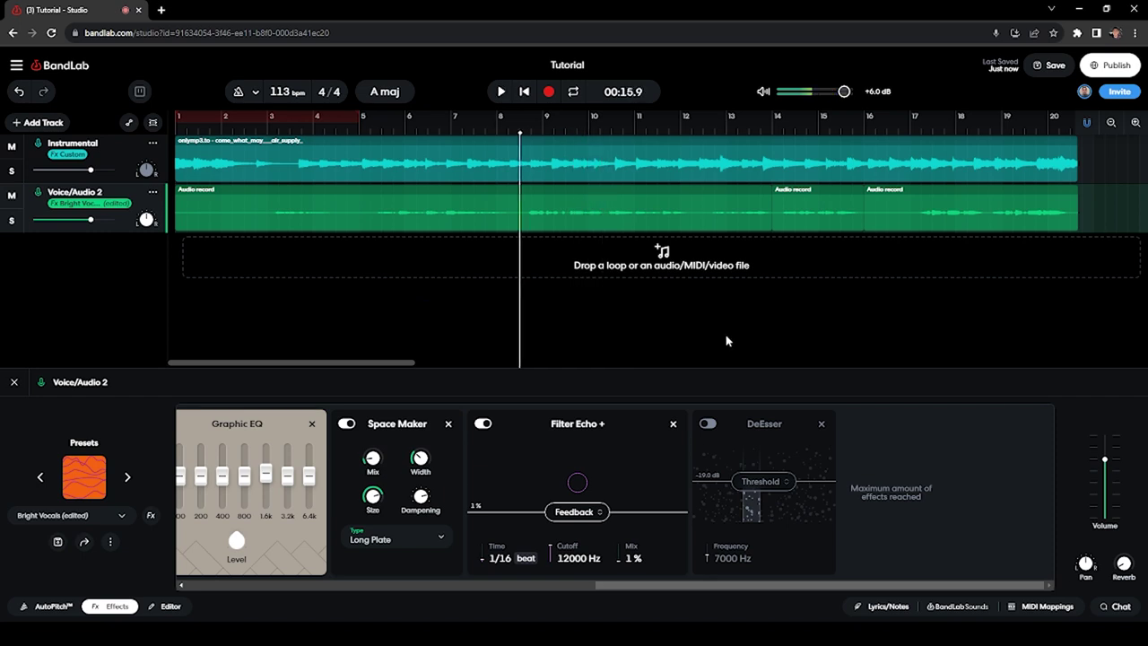
pyautogui.click(707, 425)
pyautogui.press('space')
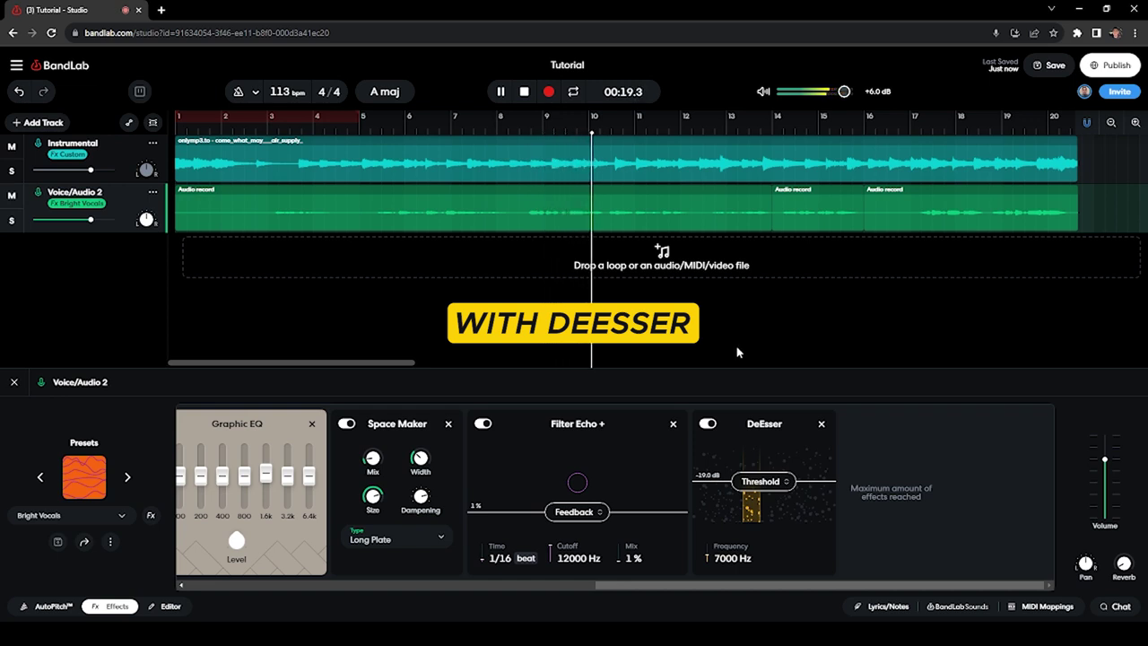
pyautogui.press('space')
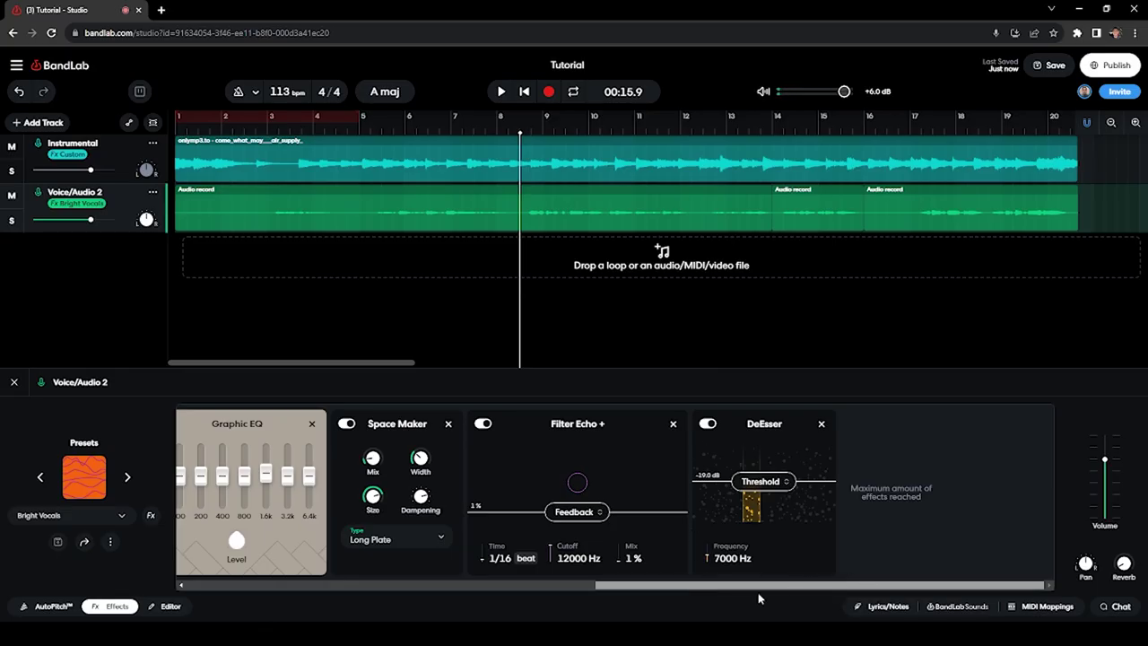
# Step: Move the playhead to about 3.5 seconds, select the Voice/Audio 2 track again and play the full mix
pyautogui.hscroll(-10, 782, 591)
pyautogui.click(255, 134)
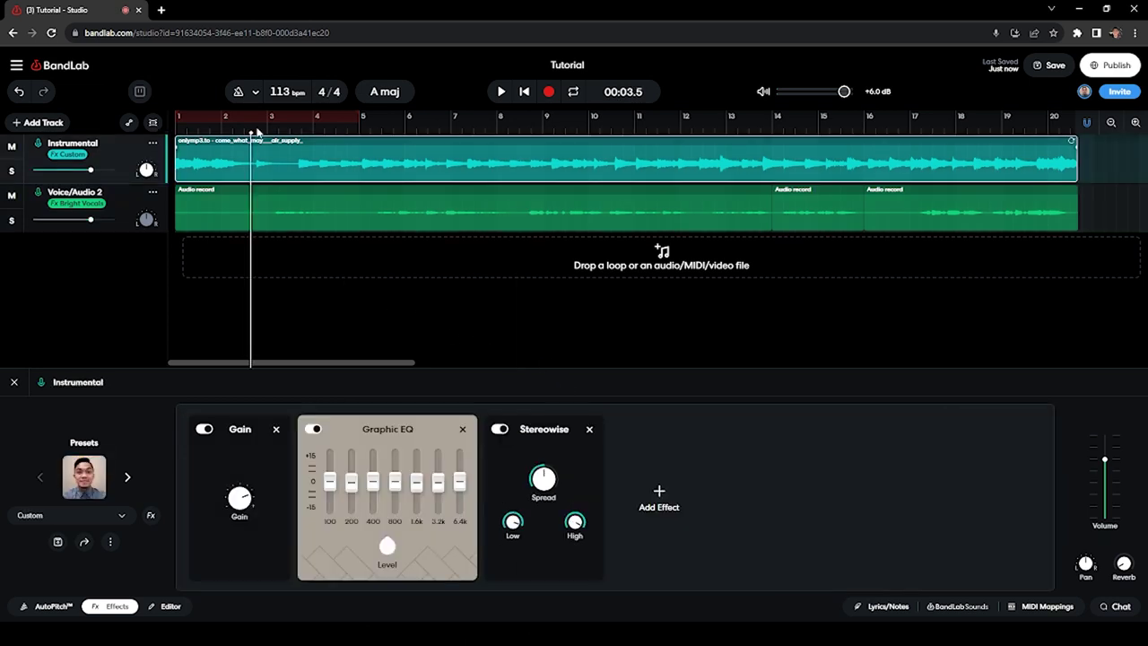
pyautogui.click(139, 194)
pyautogui.press('space')
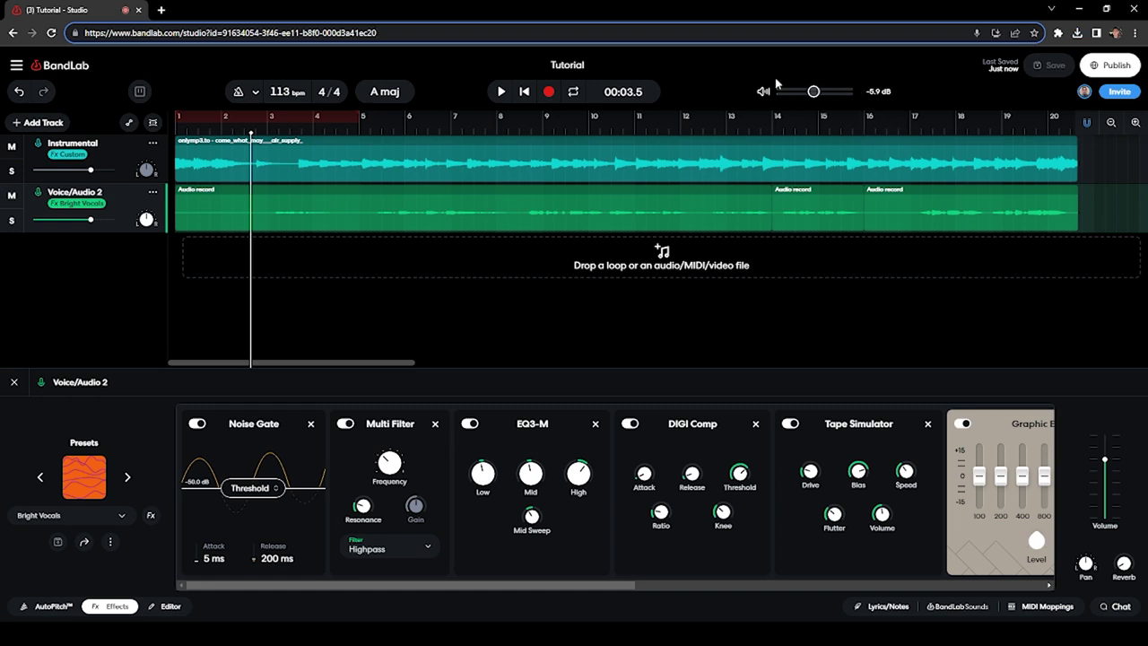
# Step: Download the project's mixdown as an uncompressed 16-bit, 44.1 kHz WAV file
pyautogui.click(16, 68)
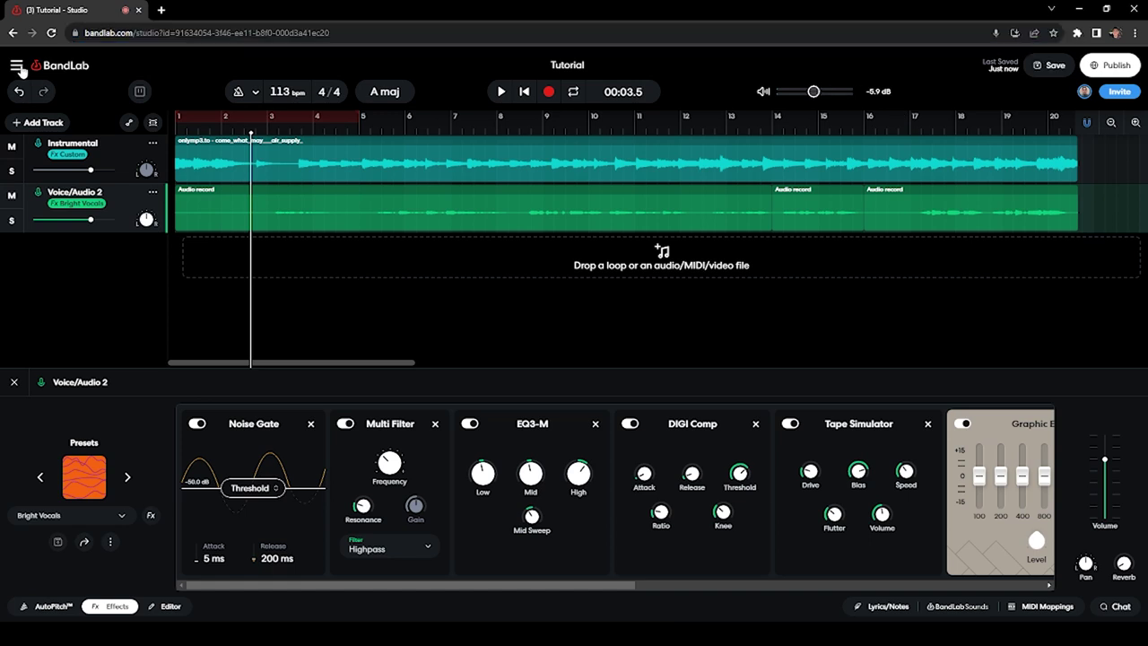
pyautogui.click(17, 66)
pyautogui.moveTo(22, 87)
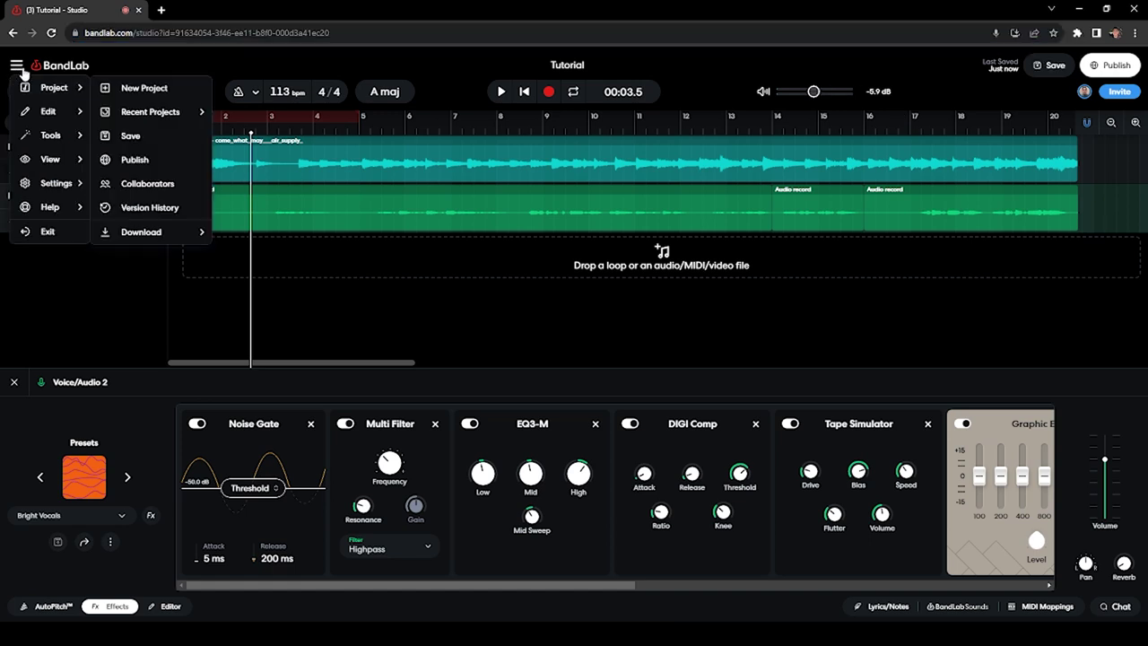
pyautogui.moveTo(148, 241)
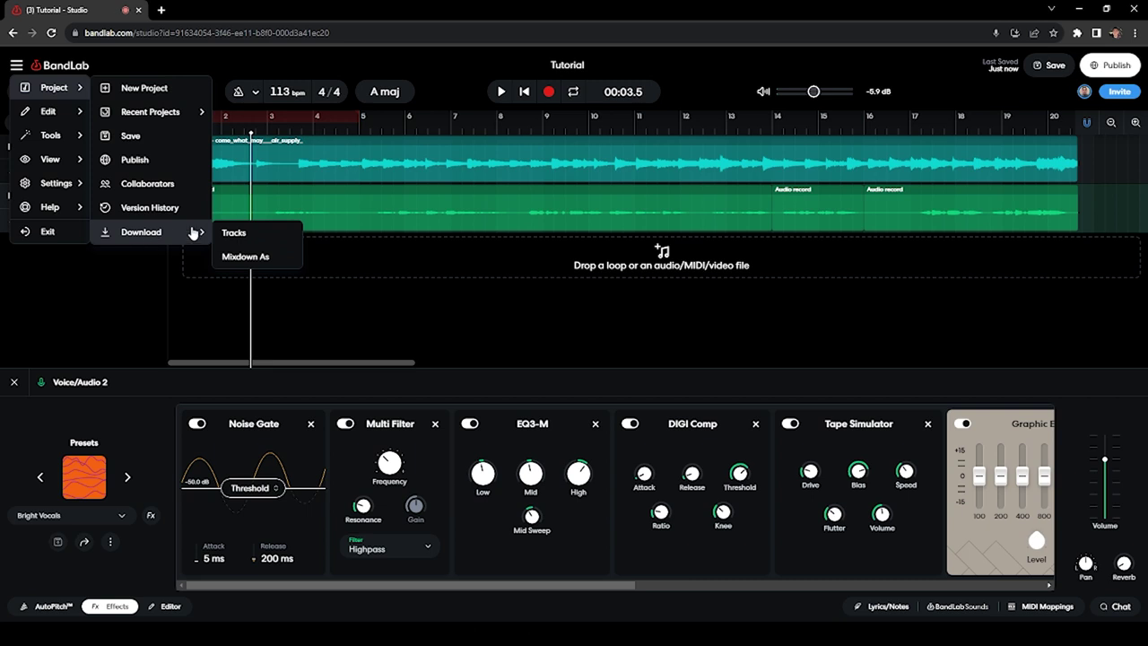
pyautogui.click(263, 259)
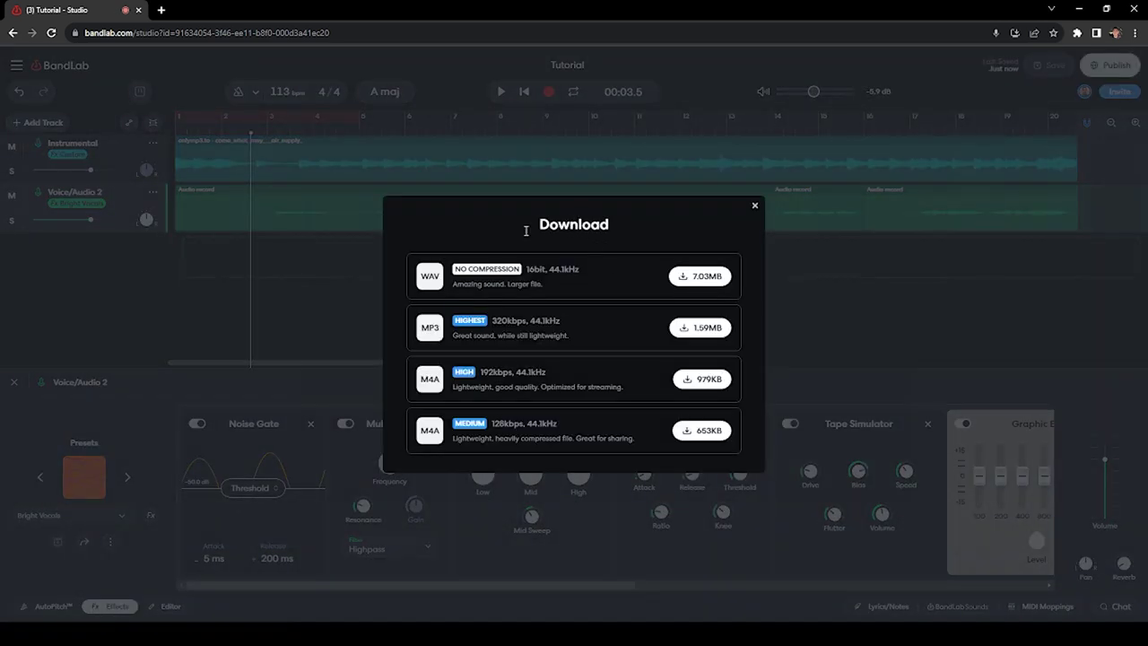
pyautogui.click(709, 278)
# Step: Open bandlab.com/mastering in a new browser tab and import Tutorial.wav as the track to master
pyautogui.click(283, 36)
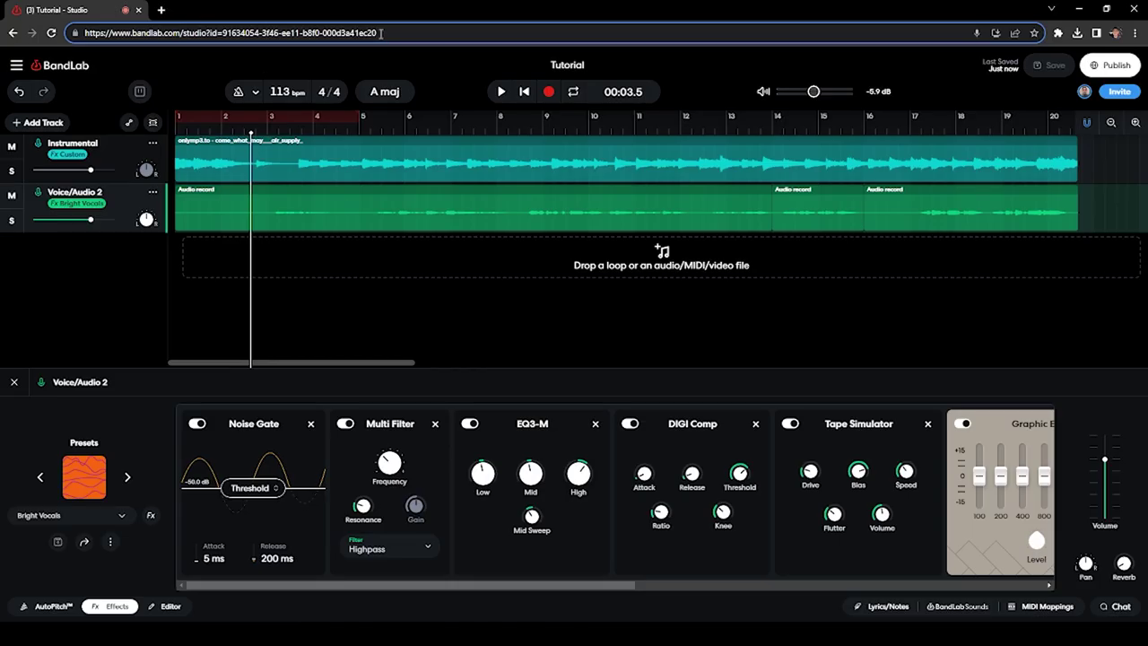
pyautogui.hotkey('ctrl', 't')
pyautogui.write('bandl')
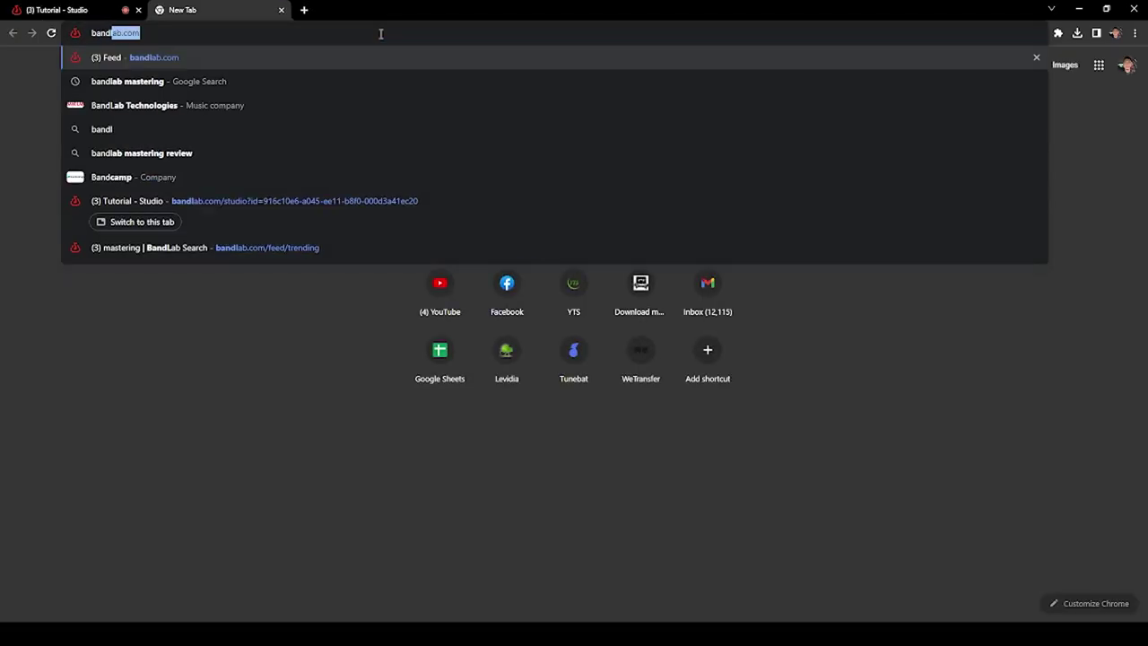
pyautogui.write('ab.com/mastering')
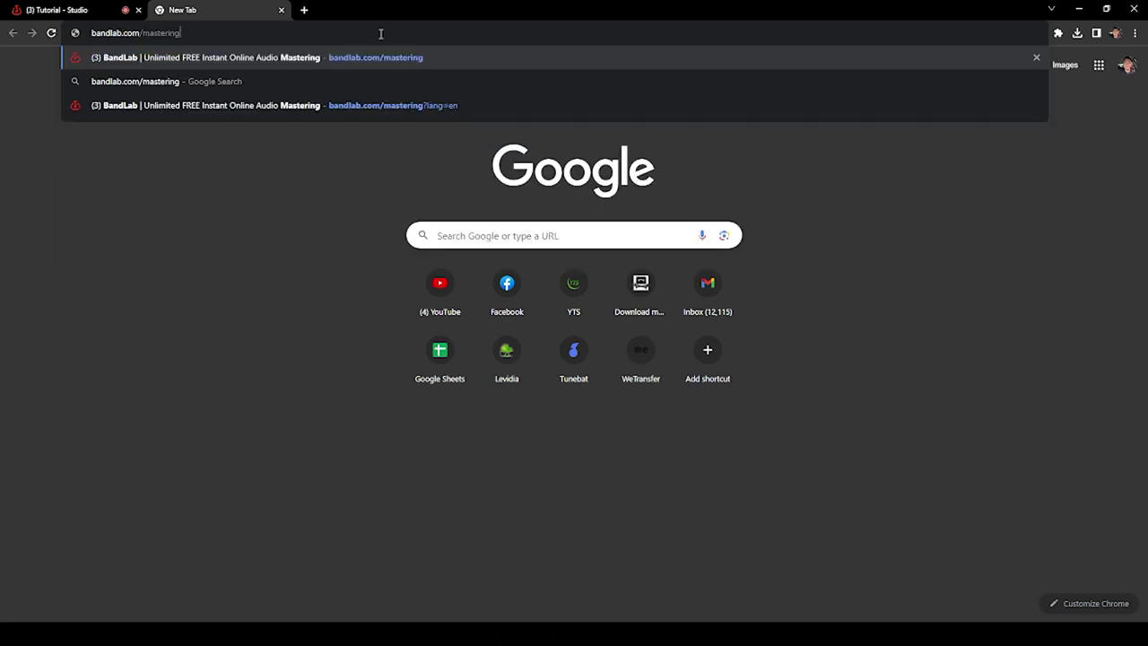
pyautogui.press('Return')
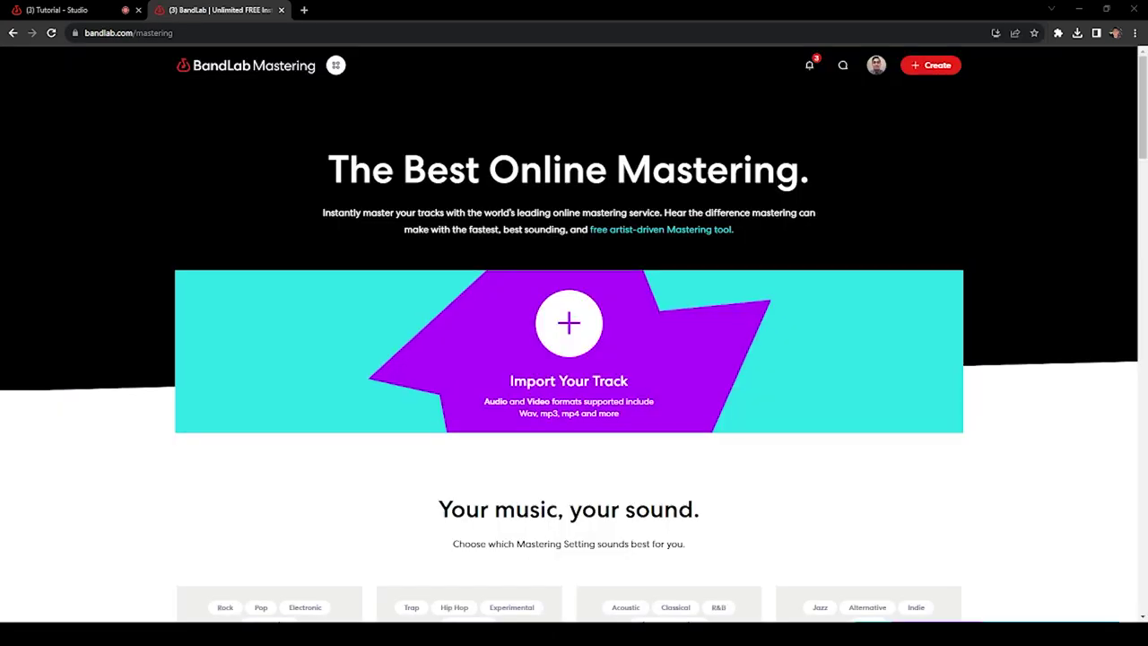
pyautogui.moveTo(538, 341); pyautogui.dragTo(567, 406)
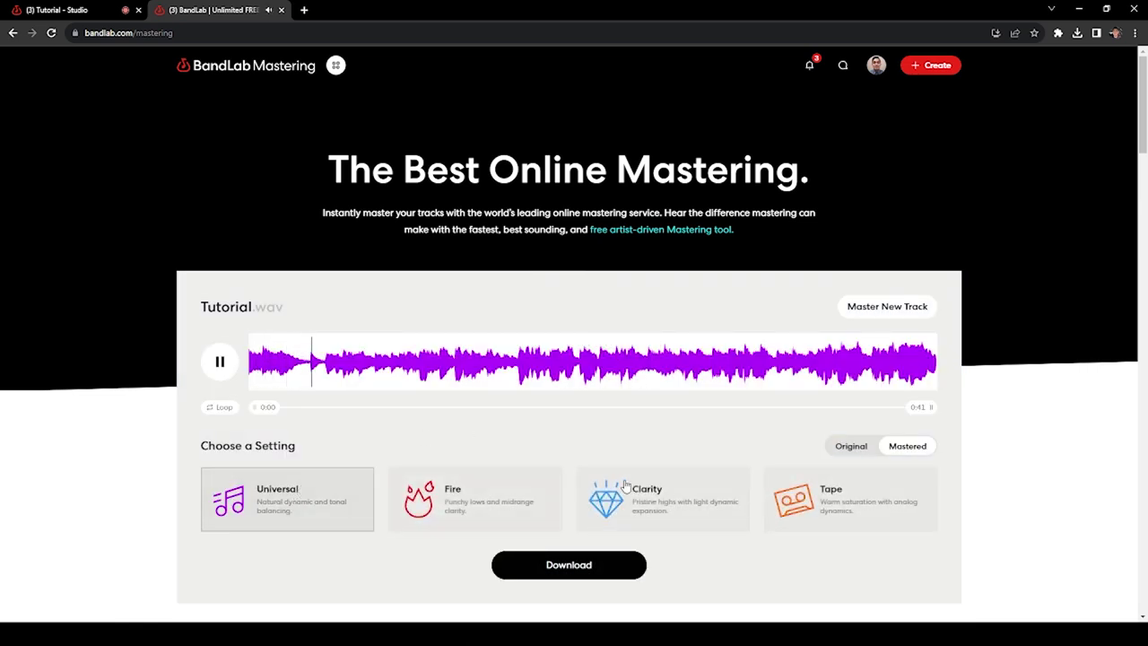
# Step: Audition the master of Tutorial.wav with the Fire, Clarity, Tape and Universal settings
pyautogui.scroll(-1, 1026, 428)
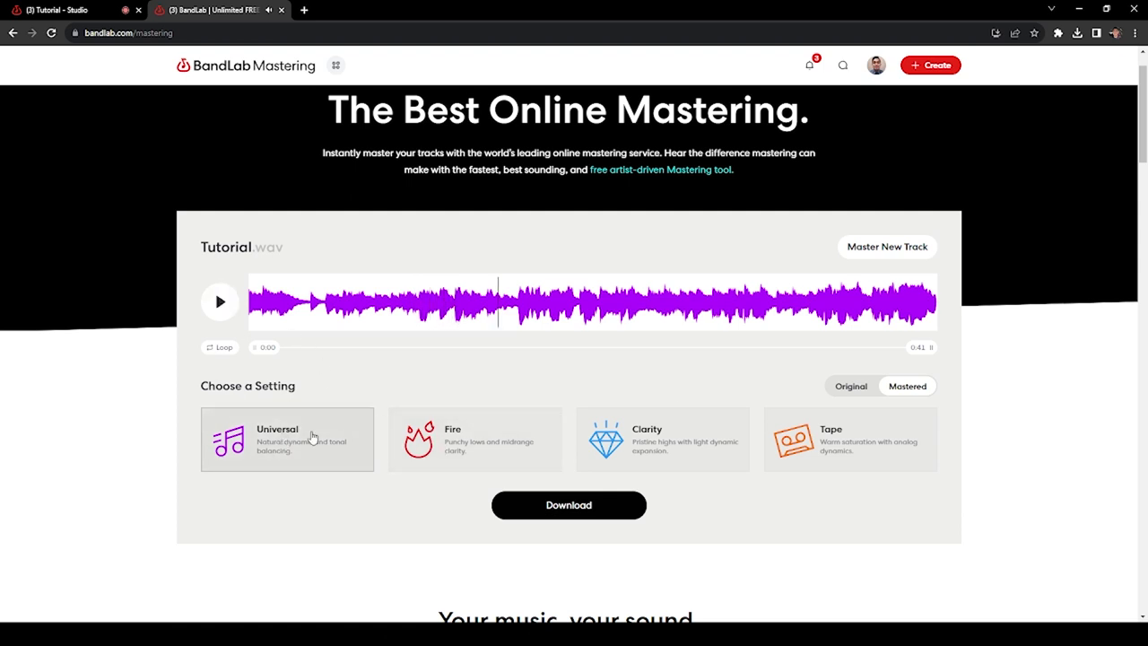
pyautogui.click(474, 438)
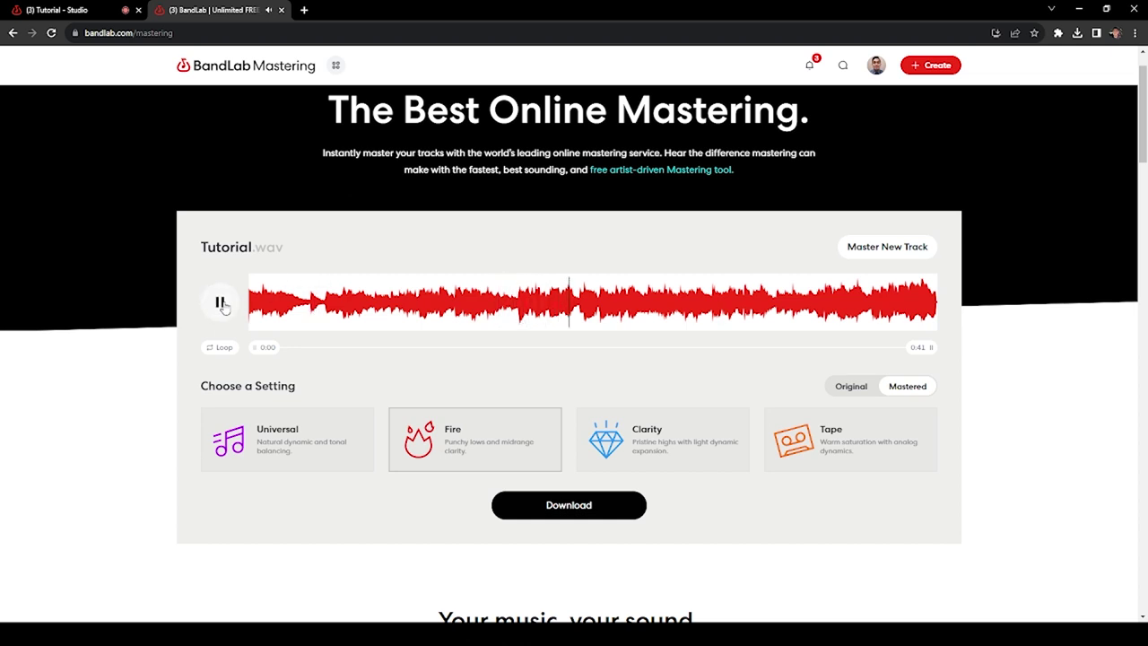
pyautogui.click(642, 436)
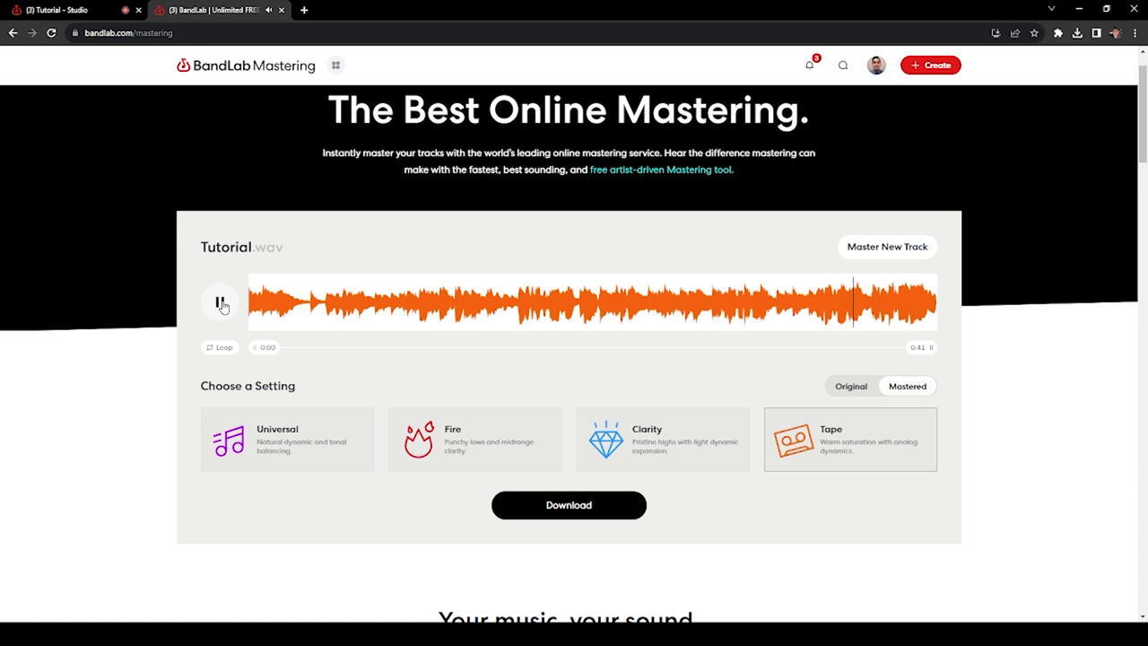
pyautogui.click(308, 439)
# Step: Choose the Clarity mastering setting, preview it from an earlier point in the track, and download the mastered file
pyautogui.click(654, 439)
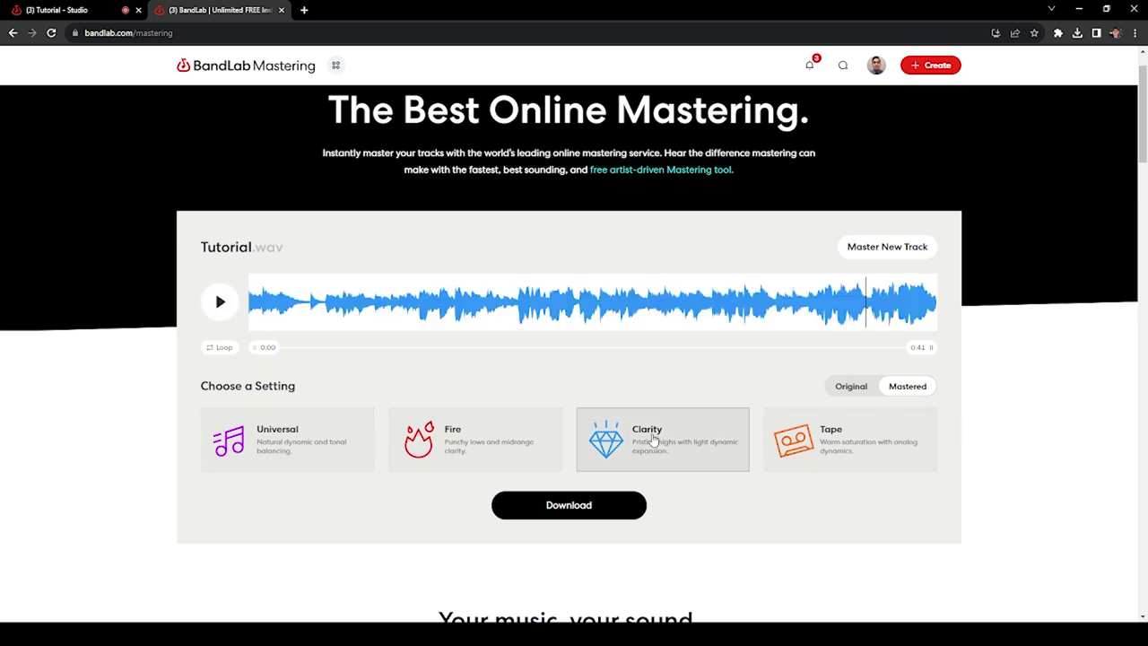
pyautogui.click(453, 307)
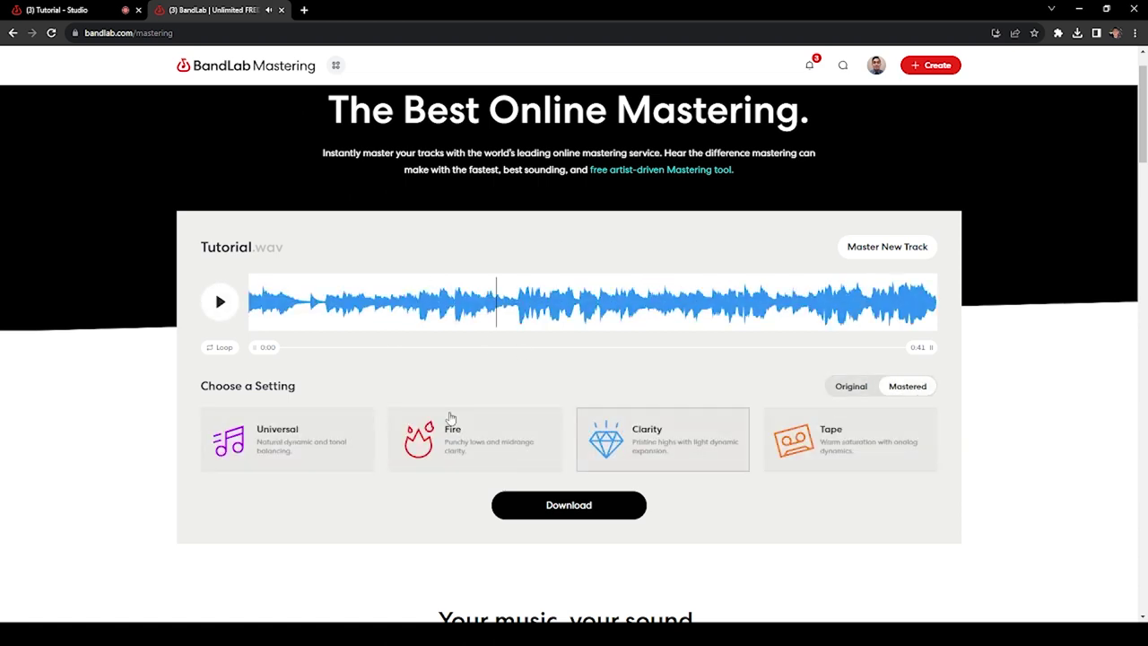
pyautogui.click(580, 505)
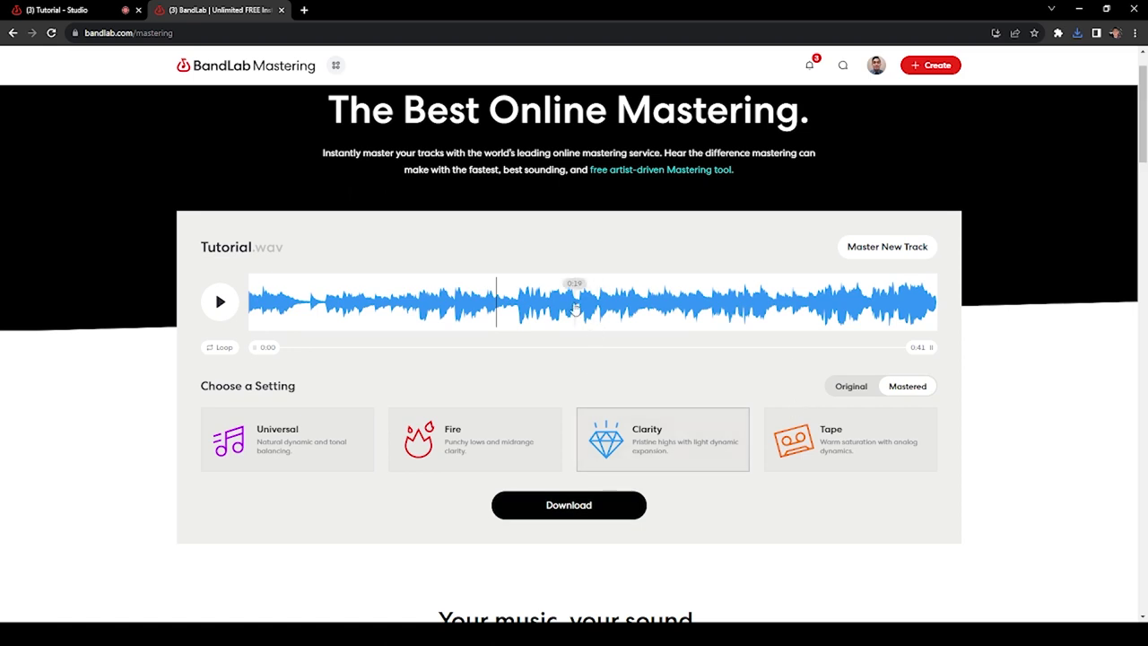